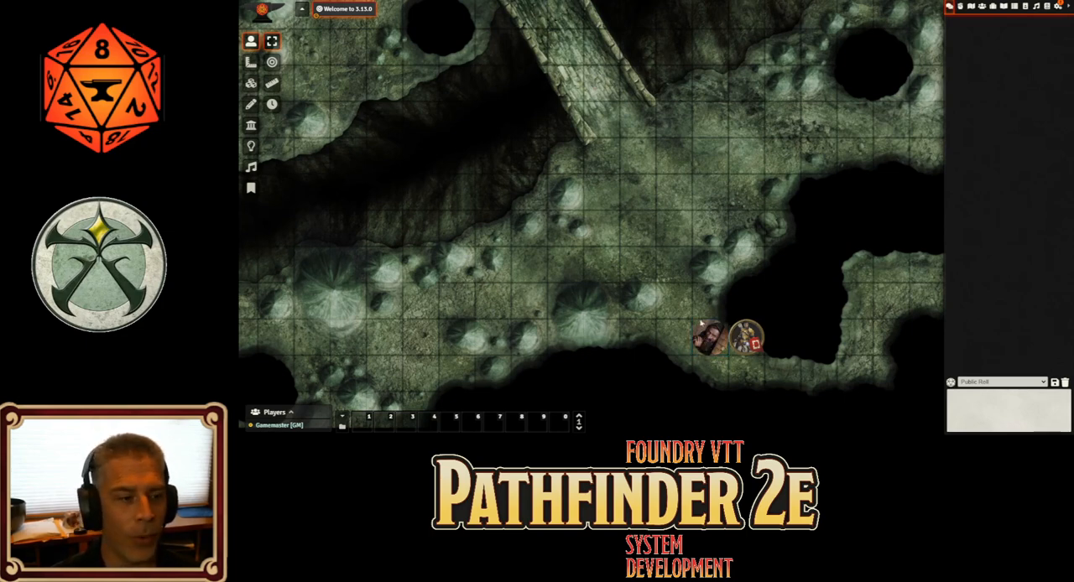
Open Kazak's sheet, cast the 1st-level Heal from the Divine Innate Spells, and move the sheet clear of the tokens
{"action": "double_click", "coordinate": [708, 336]}
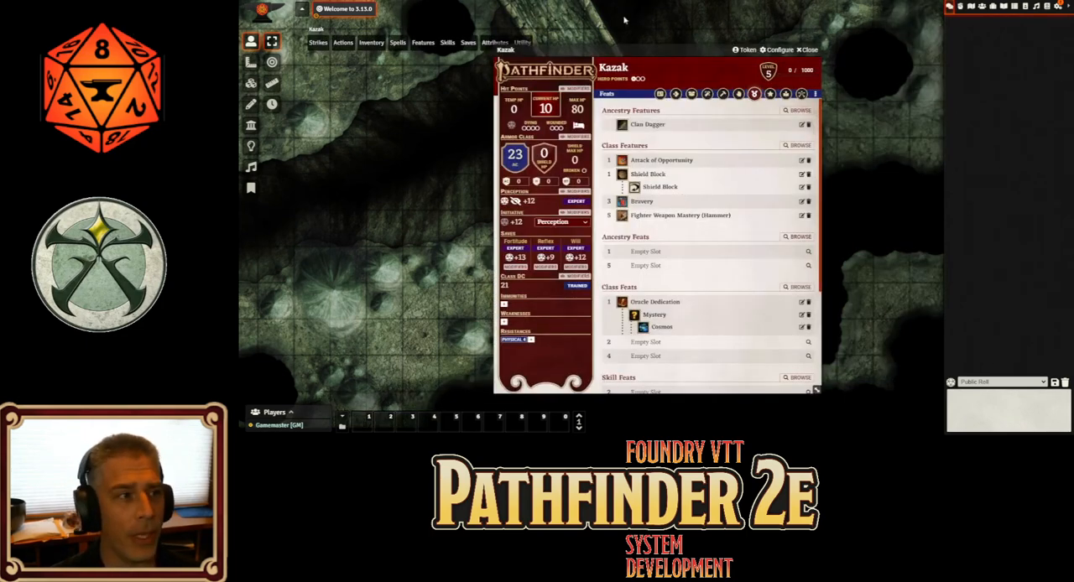
{"action": "left_click", "coordinate": [707, 93]}
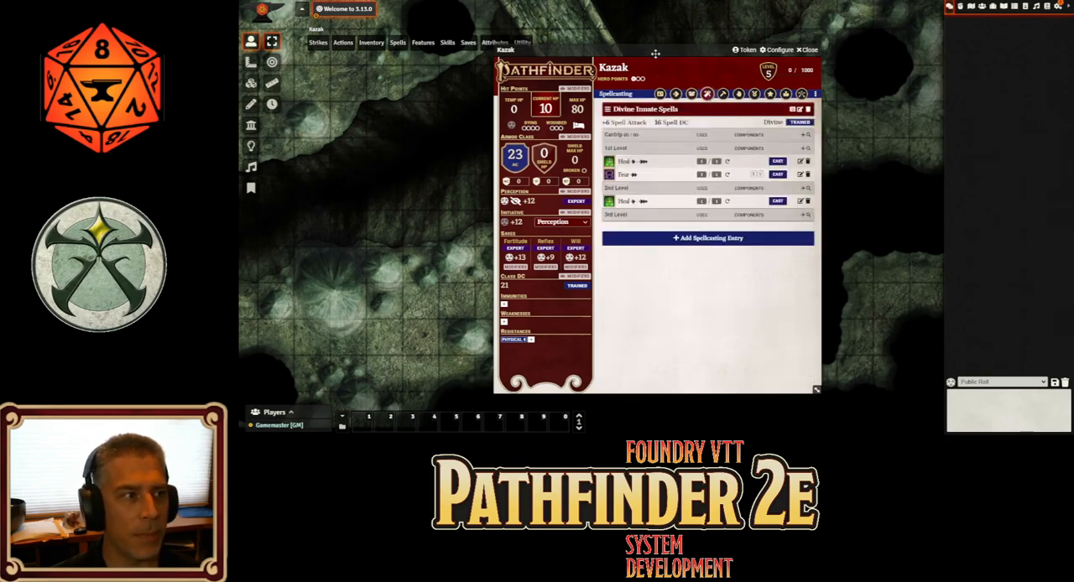
{"action": "left_click_drag", "start_coordinate": [655, 53], "coordinate": [619, 41]}
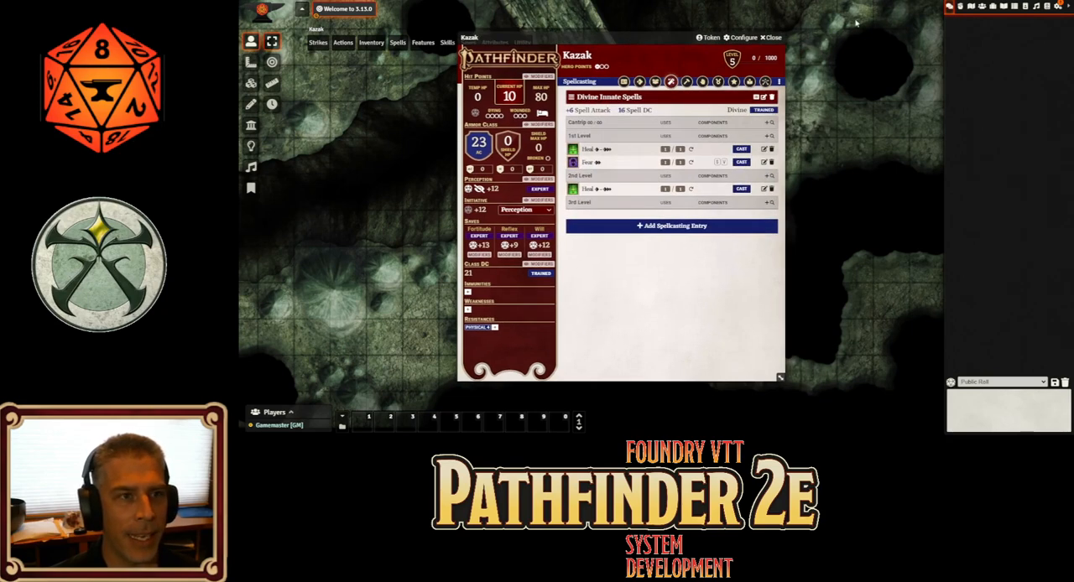
{"action": "left_click", "coordinate": [742, 149]}
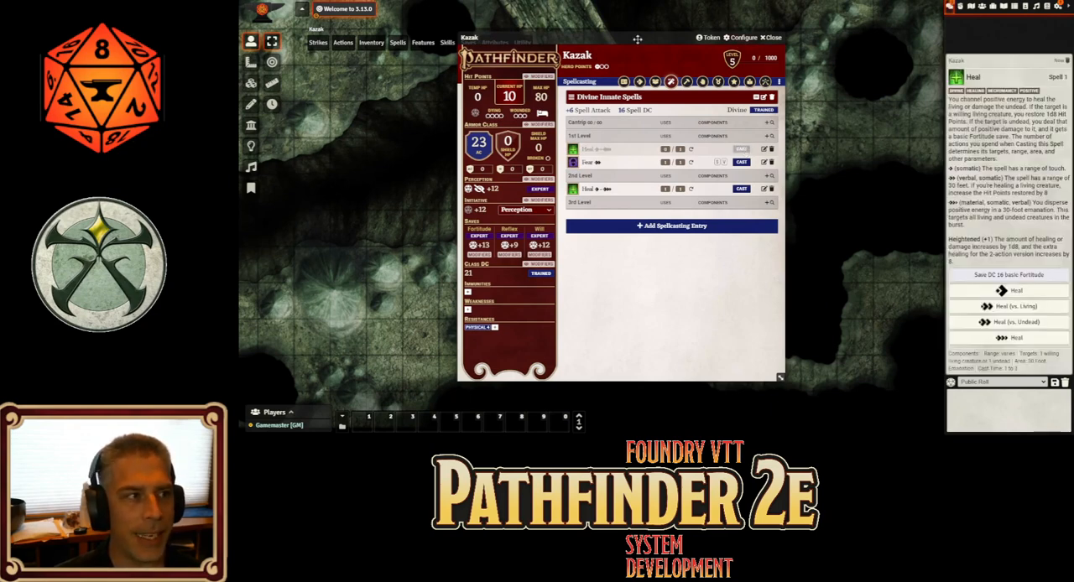
{"action": "left_click_drag", "start_coordinate": [638, 40], "coordinate": [478, 53]}
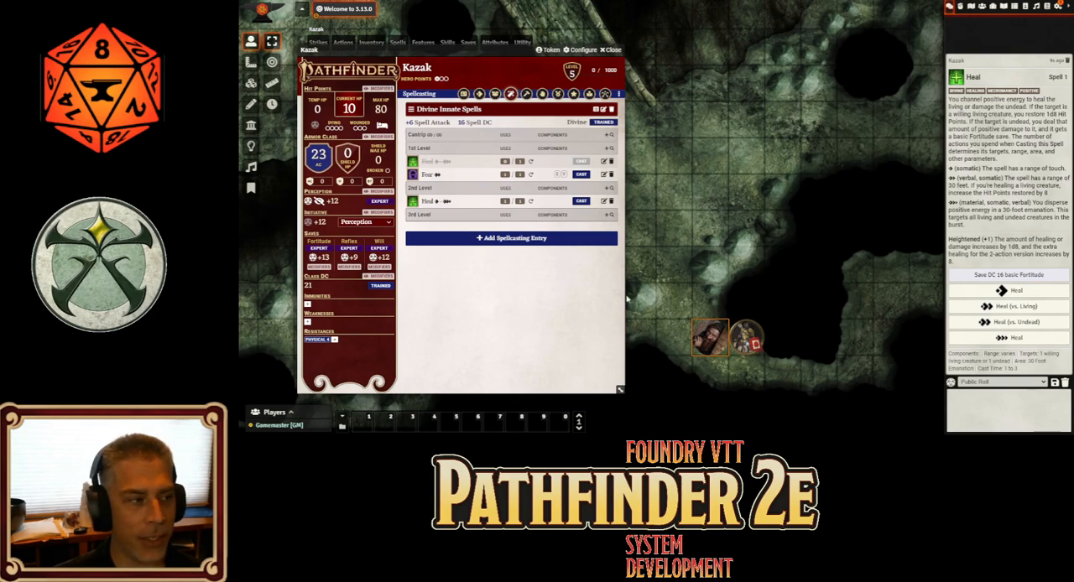
Open the 1st-level Heal spell for editing and examine its details, including the healing formula, heightened scaling and spell variants
{"action": "left_click", "coordinate": [603, 161]}
{"action": "left_click", "coordinate": [770, 173]}
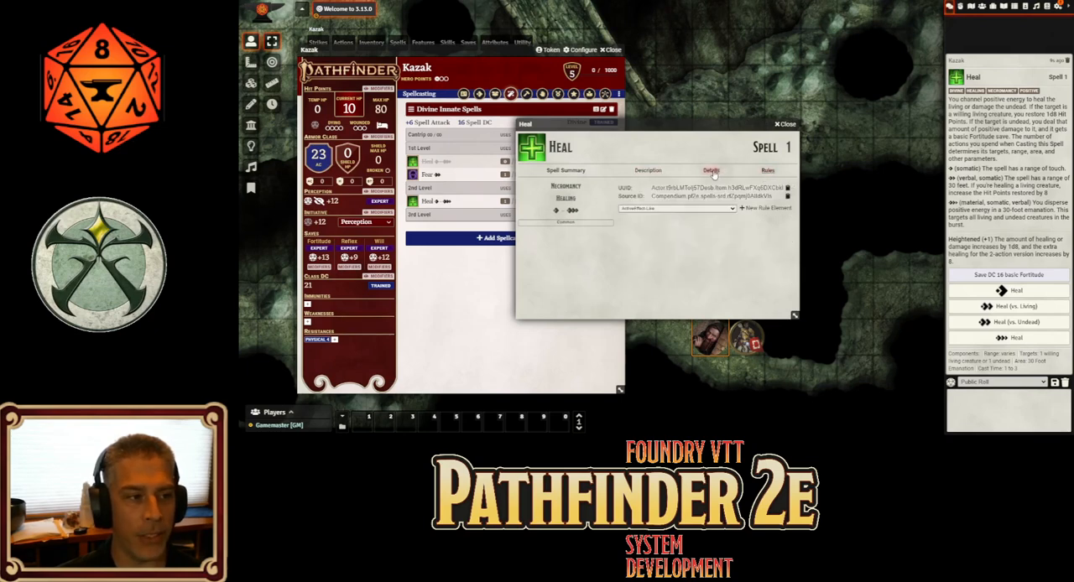
{"action": "left_click", "coordinate": [713, 172]}
{"action": "scroll", "coordinate": [754, 222], "scroll_direction": "down", "scroll_amount": 3}
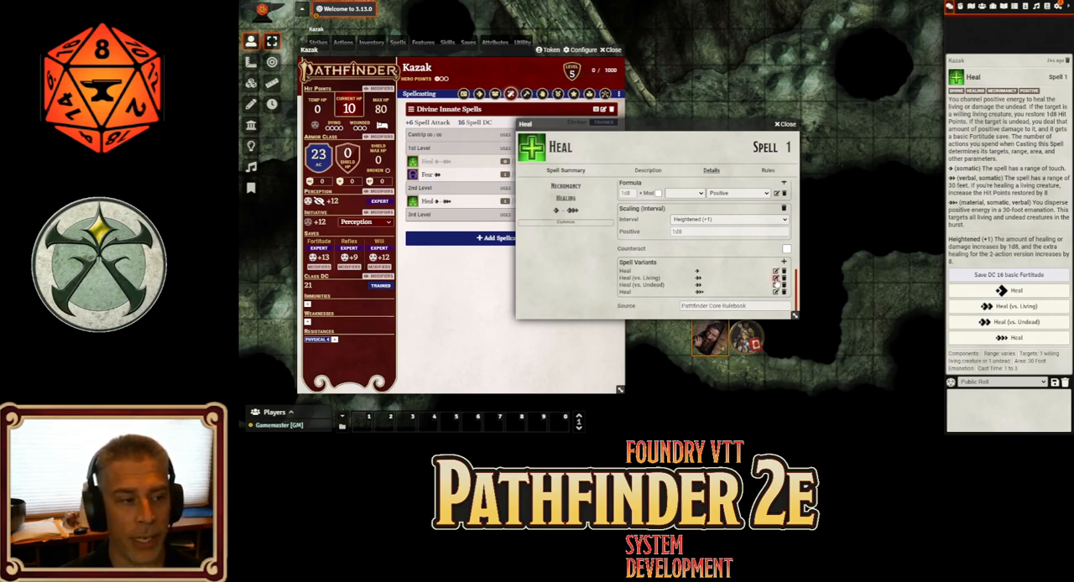
{"action": "scroll", "coordinate": [703, 249], "scroll_direction": "up", "scroll_amount": 2}
{"action": "scroll", "coordinate": [703, 249], "scroll_direction": "down", "scroll_amount": 1}
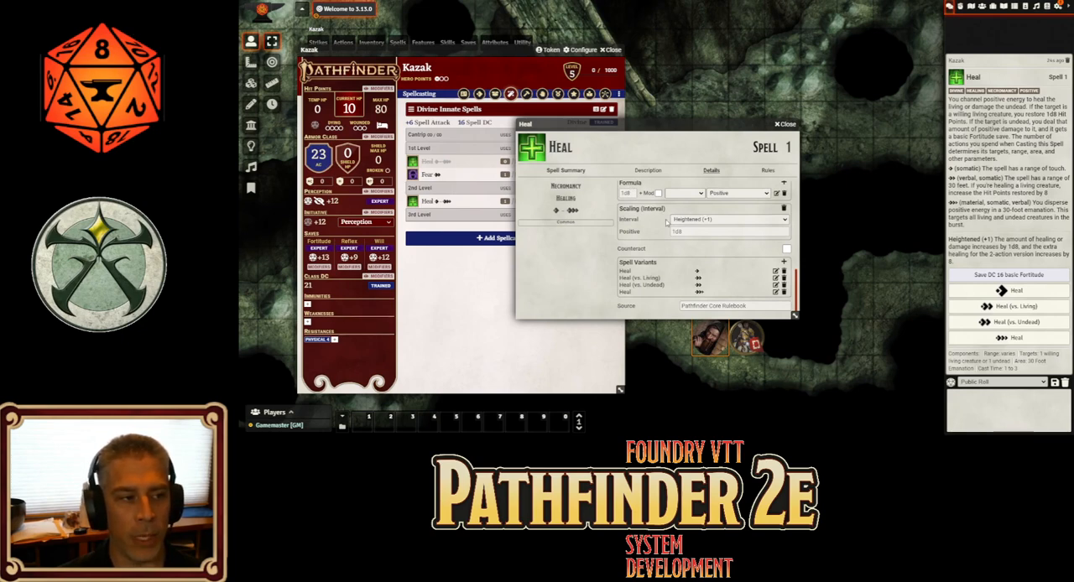
{"action": "left_click", "coordinate": [698, 233]}
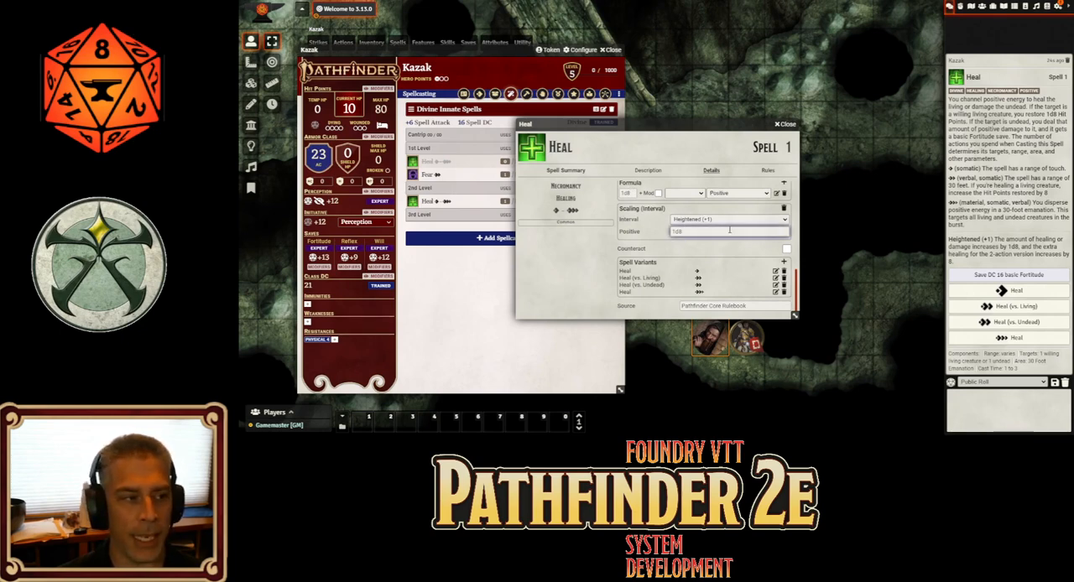
Review the damage formula and heightened scaling of the Heal (vs. Living) variant, and close the spell windows
{"action": "left_click", "coordinate": [776, 280]}
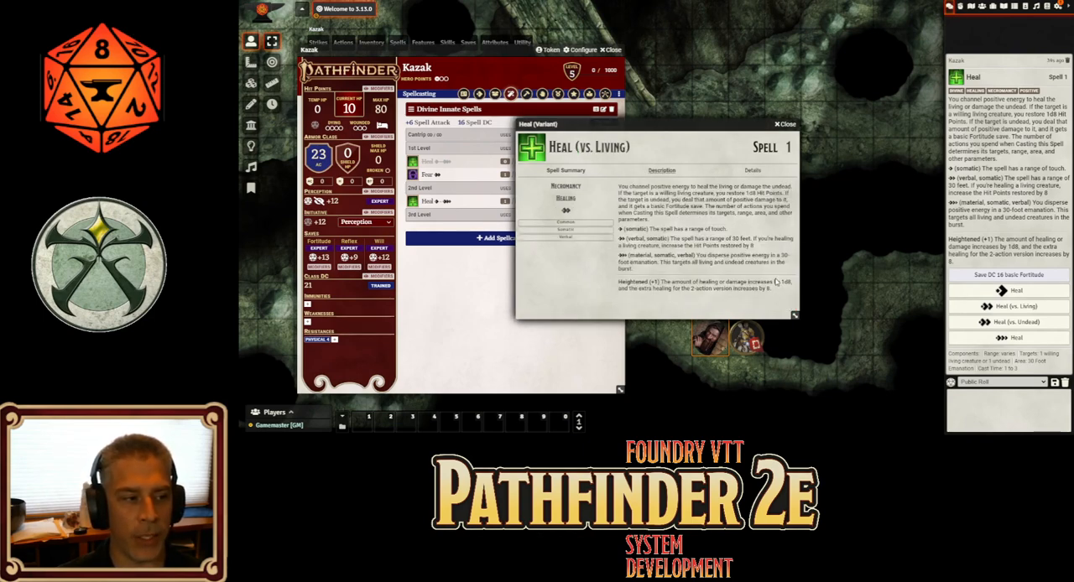
{"action": "left_click", "coordinate": [751, 172]}
{"action": "scroll", "coordinate": [734, 240], "scroll_direction": "down", "scroll_amount": 2}
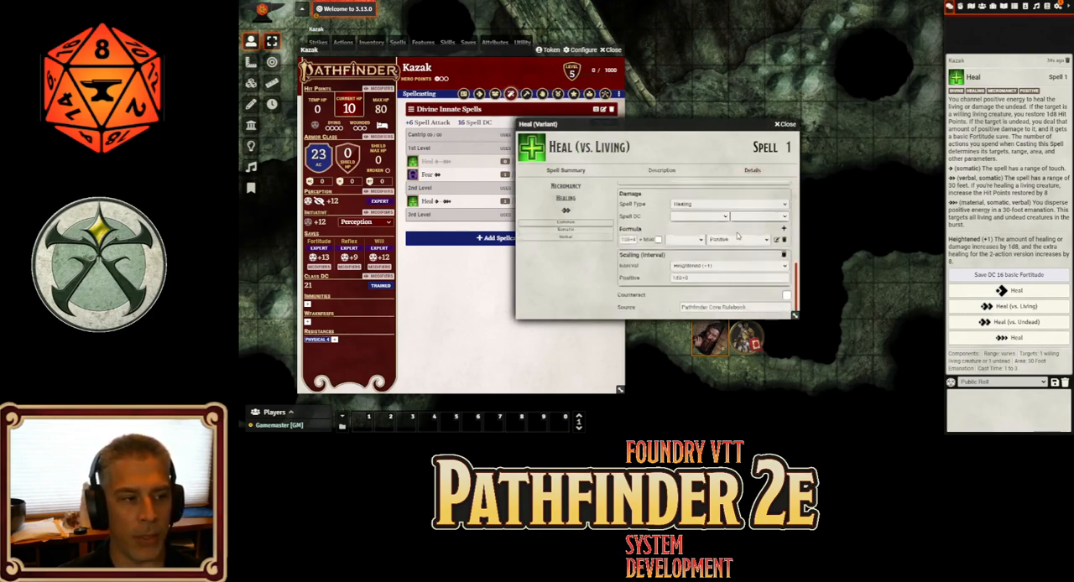
{"action": "left_click", "coordinate": [682, 276]}
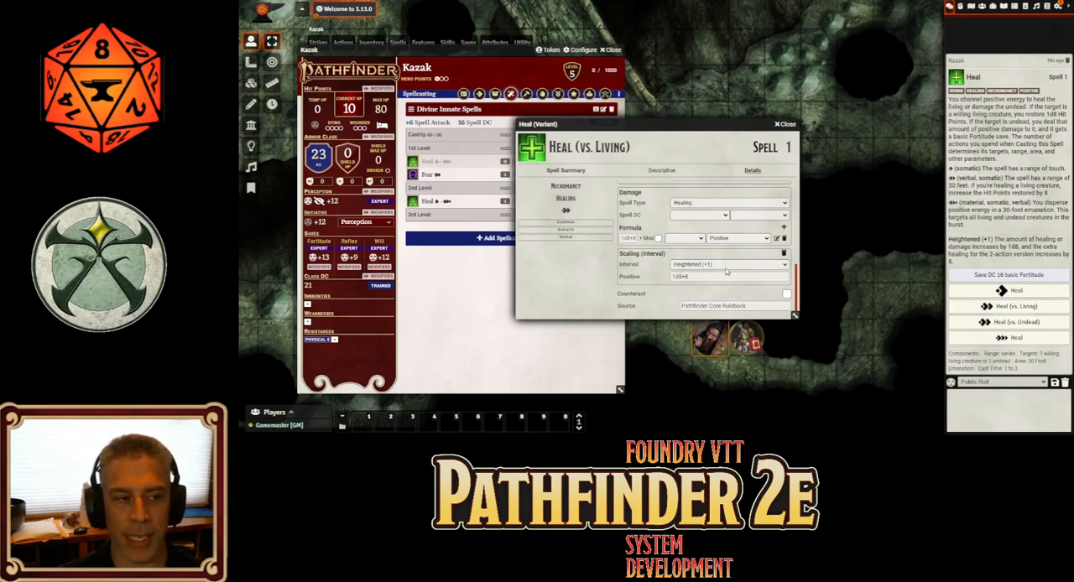
{"action": "left_click", "coordinate": [791, 125]}
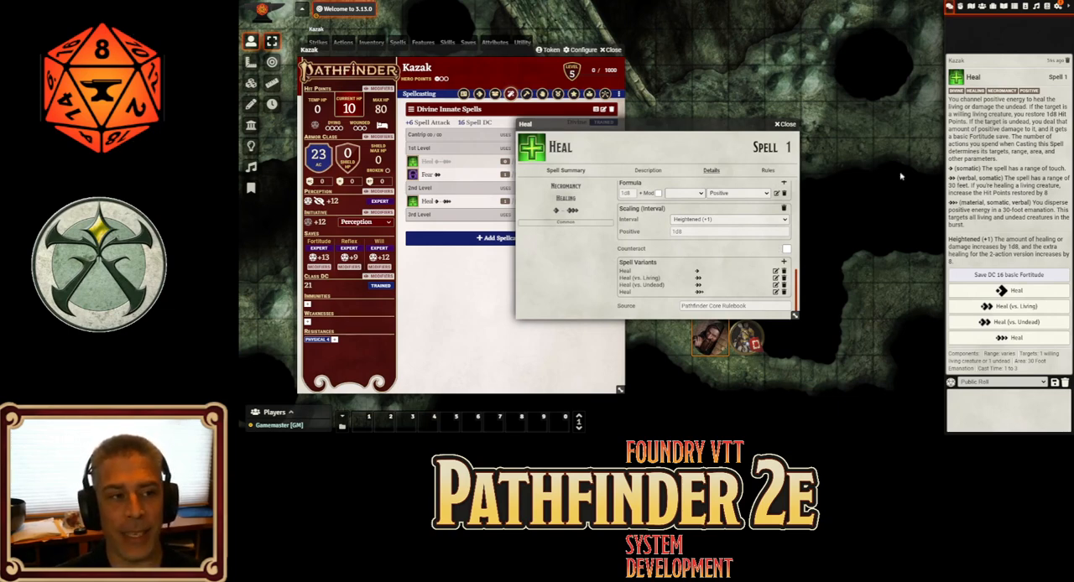
{"action": "left_click", "coordinate": [783, 123]}
Roll healing for the Heal (vs. Living) variant in chat, and roll damage for the Heal (vs. Undead) variant
{"action": "left_click", "coordinate": [1040, 307]}
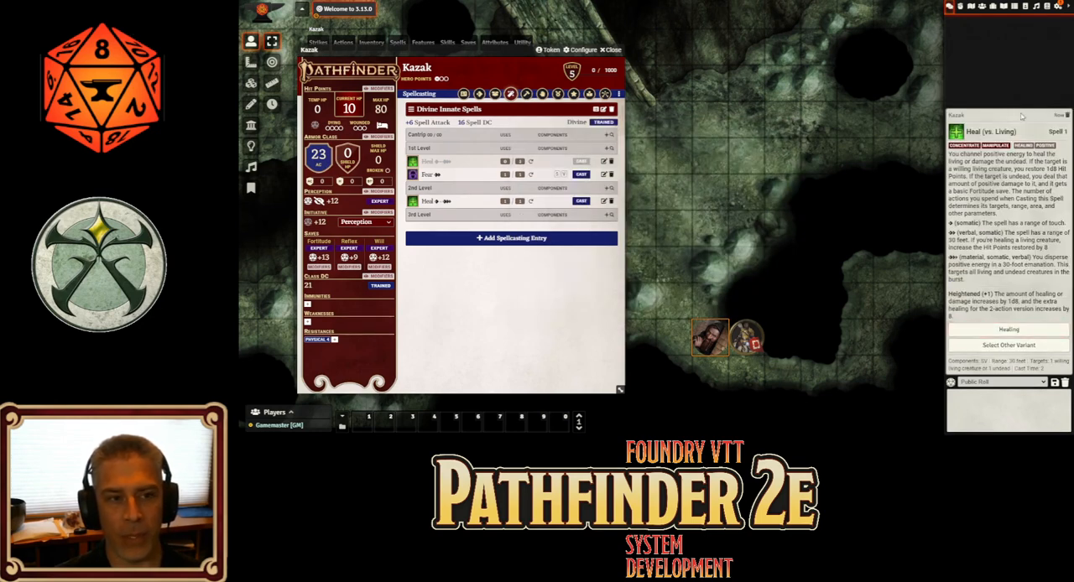
{"action": "left_click", "coordinate": [1028, 332]}
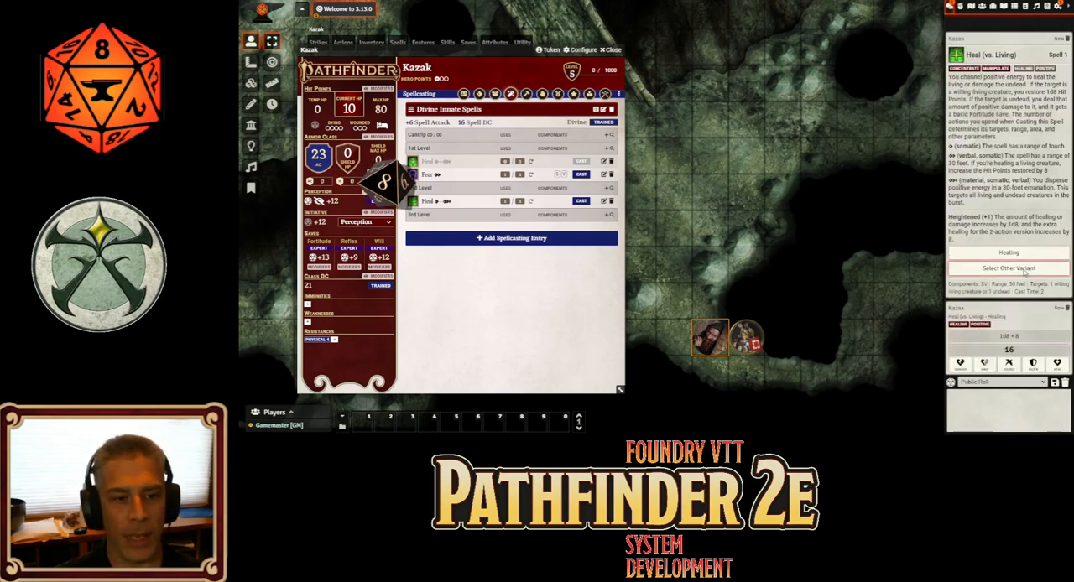
{"action": "left_click", "coordinate": [1024, 269]}
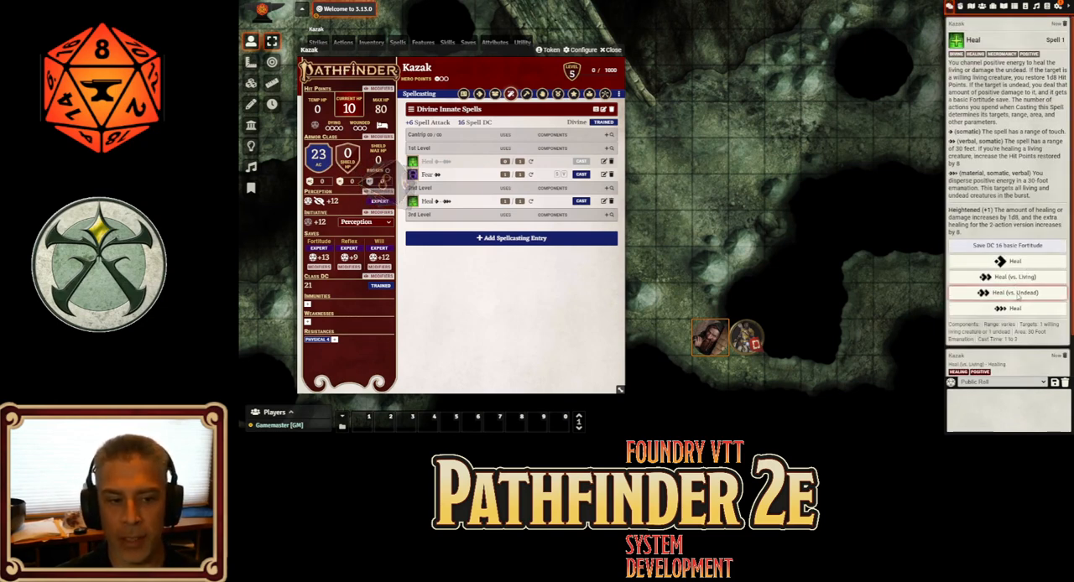
{"action": "left_click", "coordinate": [1017, 293]}
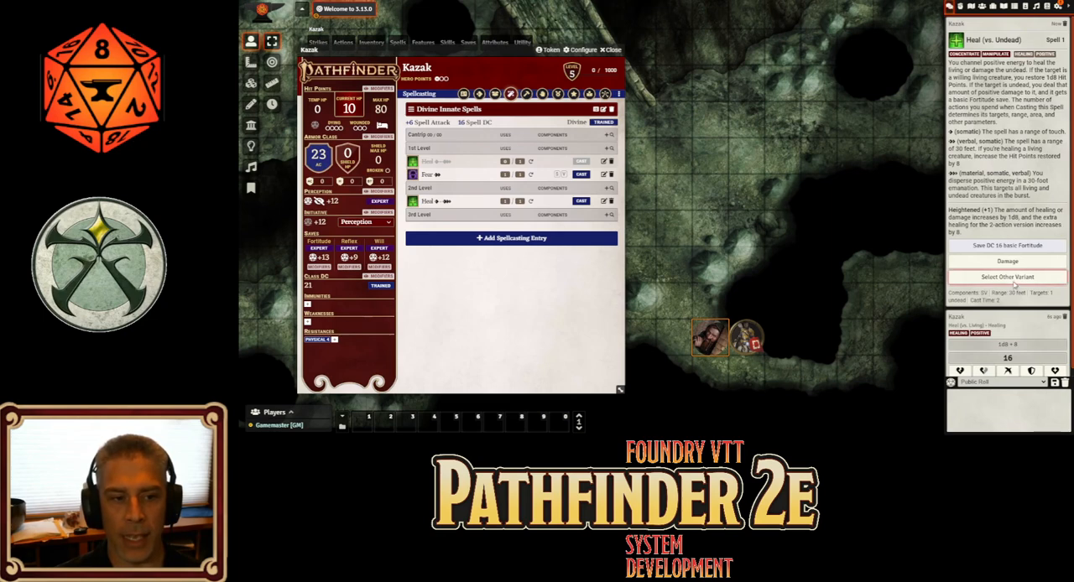
{"action": "left_click", "coordinate": [1022, 263]}
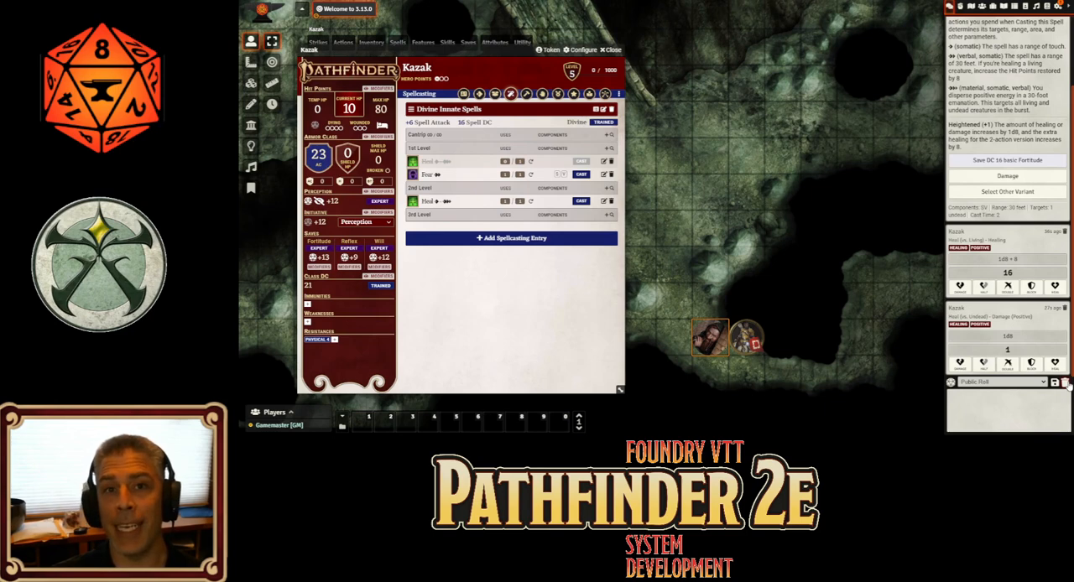
Find the Marshal Dedication feat by searching for "marsh" and add it to Kazak's level 2 class feat slot
{"action": "left_click", "coordinate": [590, 94]}
{"action": "left_click", "coordinate": [511, 95]}
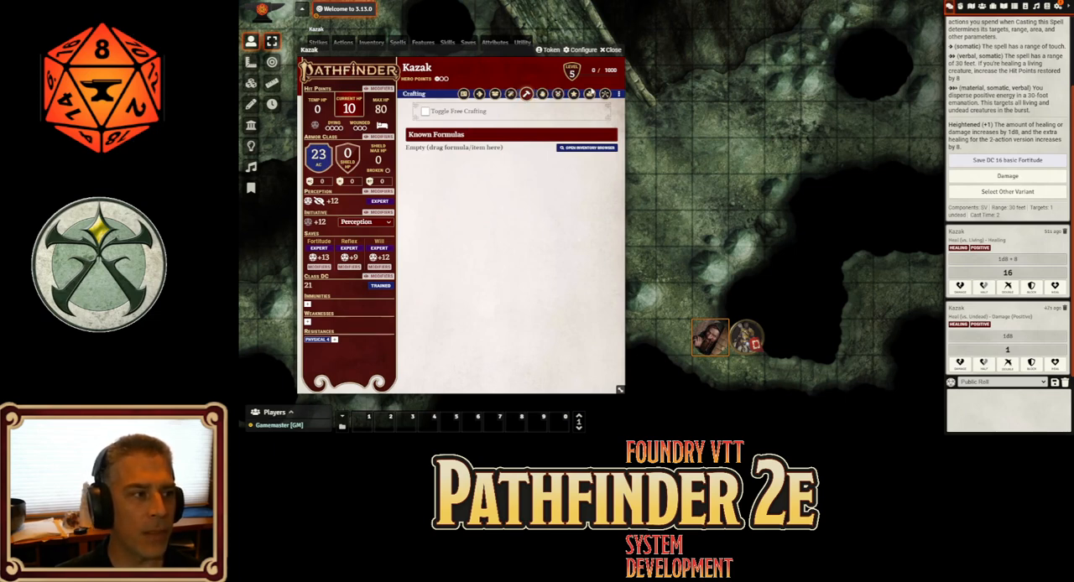
{"action": "left_click", "coordinate": [558, 94]}
{"action": "scroll", "coordinate": [575, 157], "scroll_direction": "down", "scroll_amount": 1}
{"action": "scroll", "coordinate": [575, 156], "scroll_direction": "down", "scroll_amount": 3}
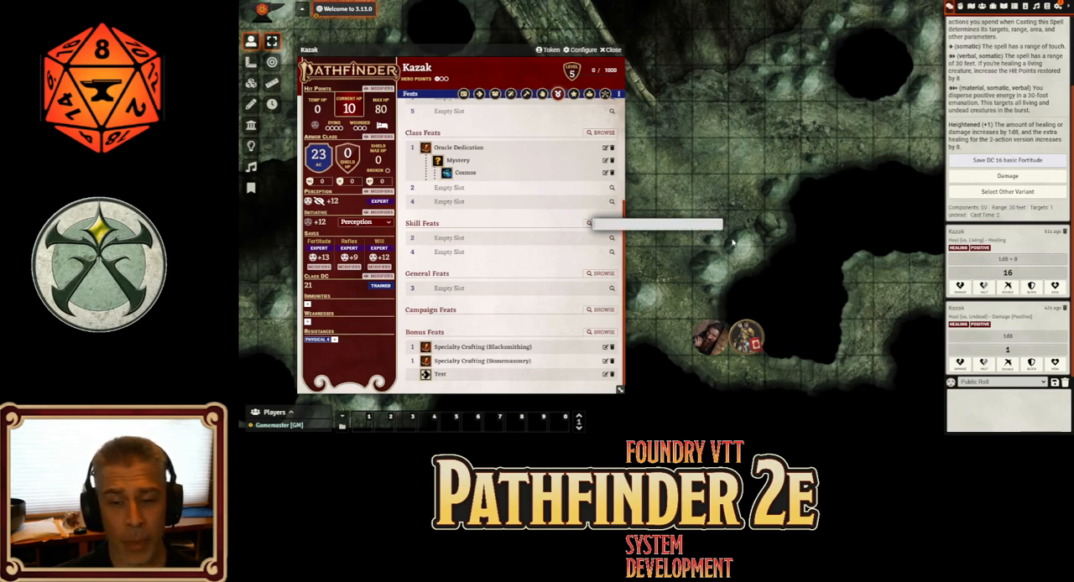
{"action": "type", "text": "marsh"}
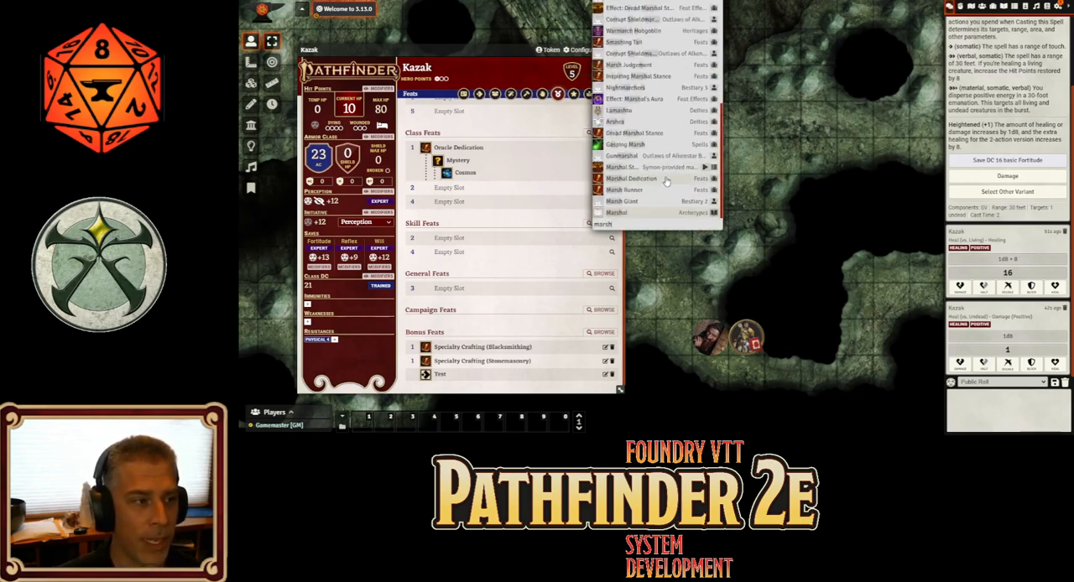
{"action": "left_click_drag", "start_coordinate": [663, 178], "coordinate": [490, 190]}
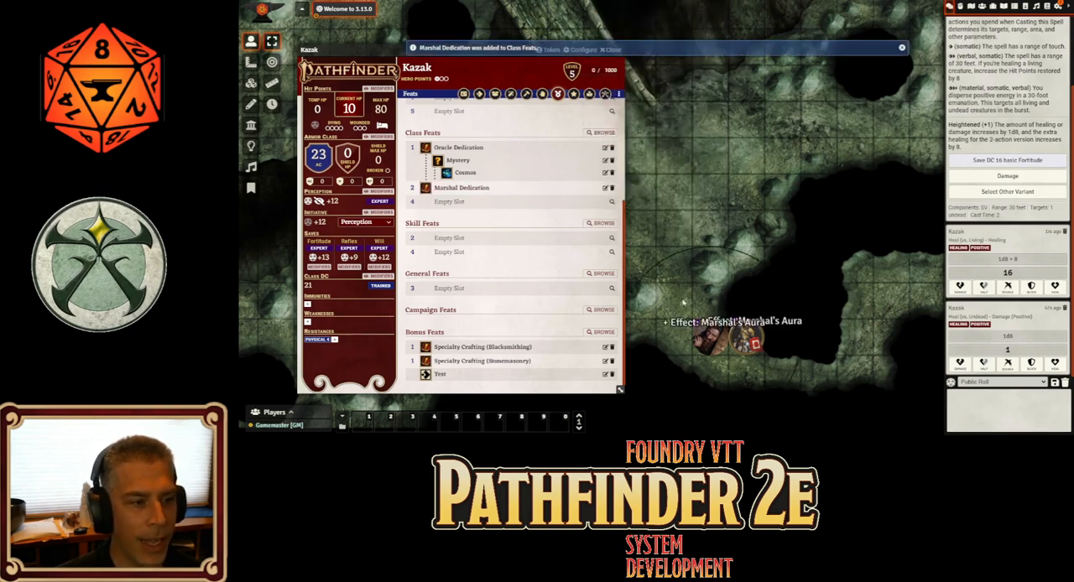
Move Kazak's token into open ground away from Valeros, and review the Marshal Dedication feat's description
{"action": "left_click_drag", "start_coordinate": [693, 296], "coordinate": [710, 224]}
{"action": "left_click_drag", "start_coordinate": [729, 265], "coordinate": [725, 203]}
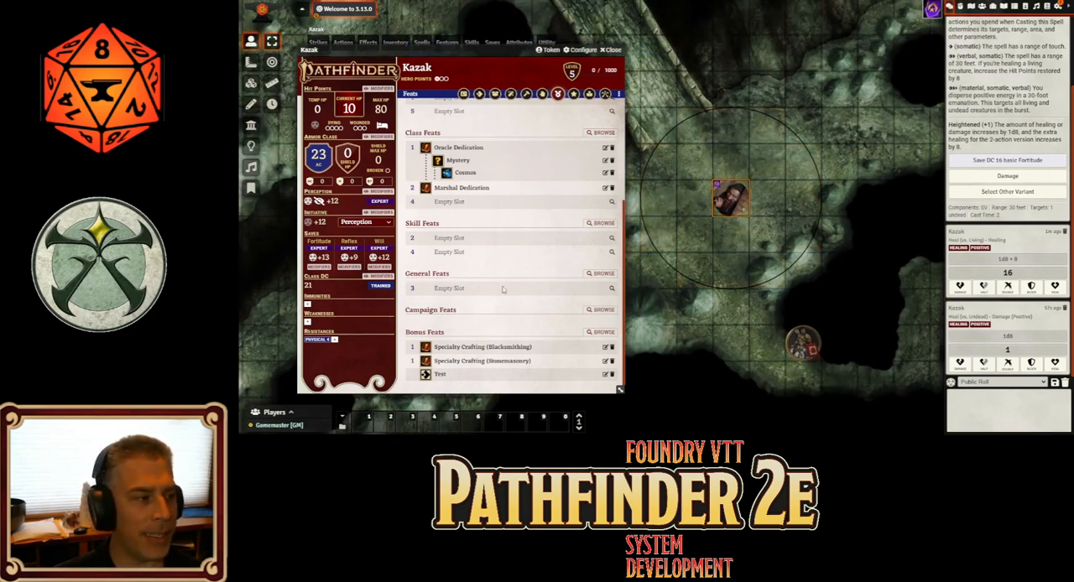
{"action": "left_click", "coordinate": [605, 188]}
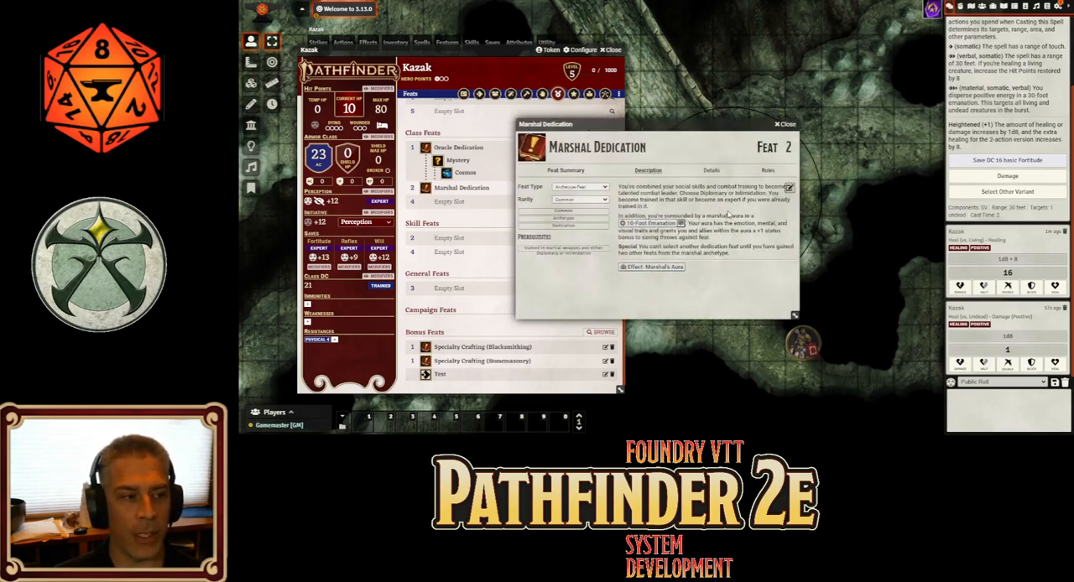
{"action": "left_click", "coordinate": [787, 126]}
Move Valeros's token two squares left and two squares up into Kazak's 10-foot aura
{"action": "left_click", "coordinate": [807, 346]}
{"action": "key", "text": "Left"}
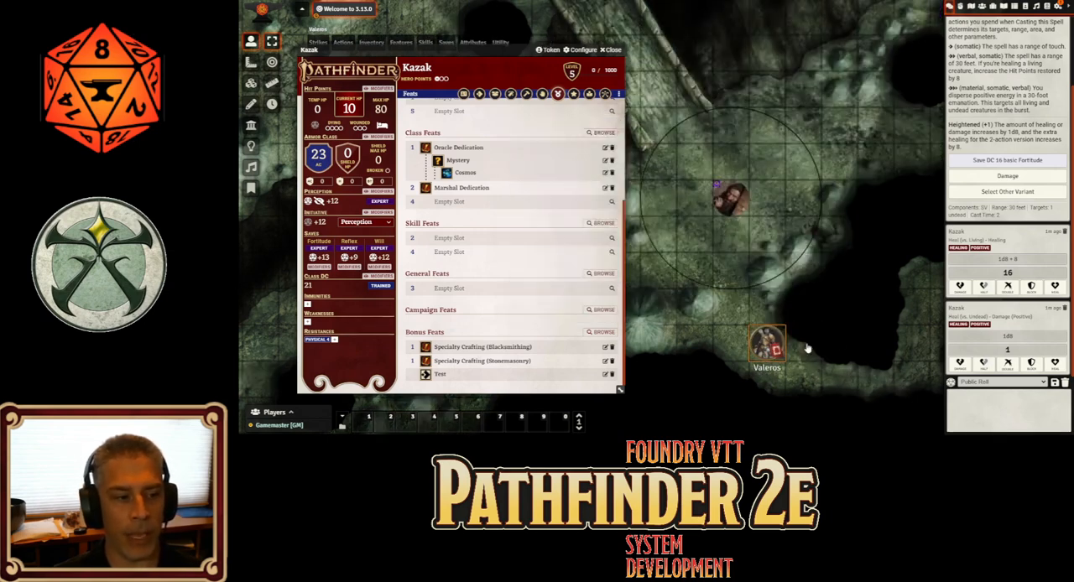
{"action": "key", "text": "Up"}
{"action": "key", "text": "Up"}
{"action": "key", "text": "Left"}
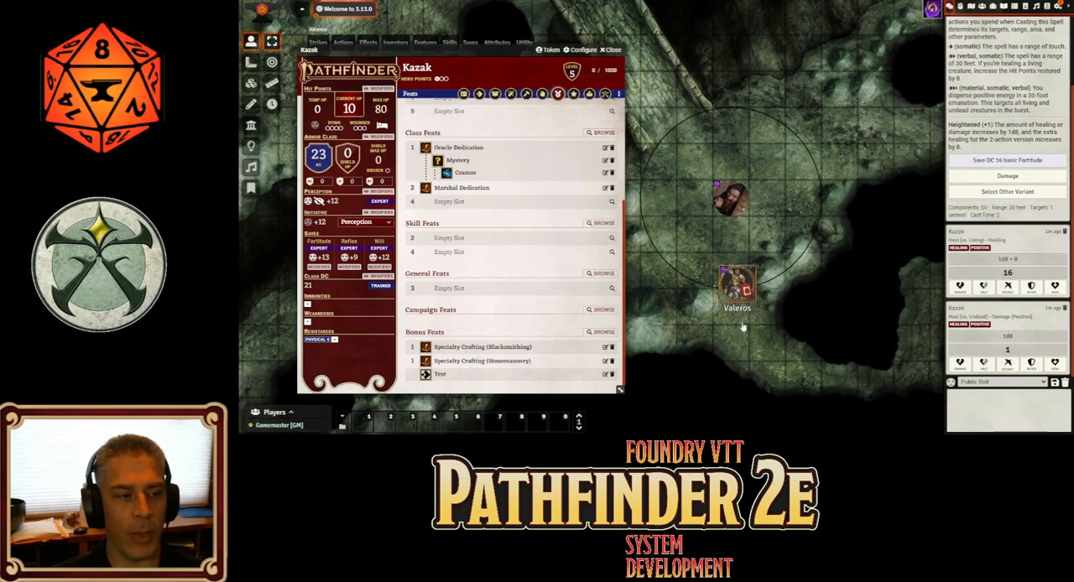
Open Valeros's sheet, view his active effects, and shift the sheet to uncover the tokens
{"action": "double_click", "coordinate": [730, 273]}
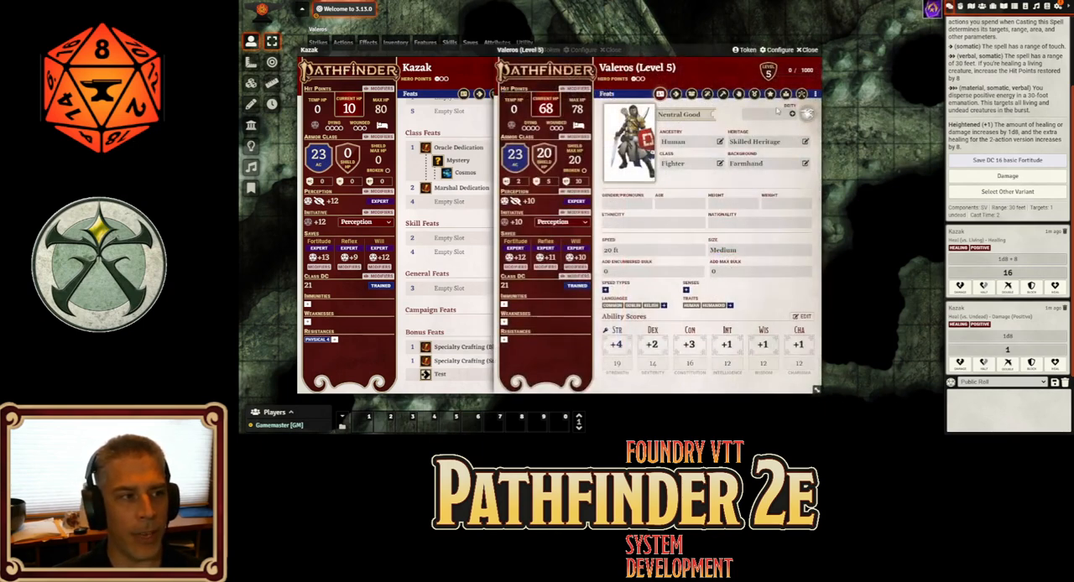
{"action": "left_click", "coordinate": [785, 94]}
{"action": "left_click", "coordinate": [769, 93]}
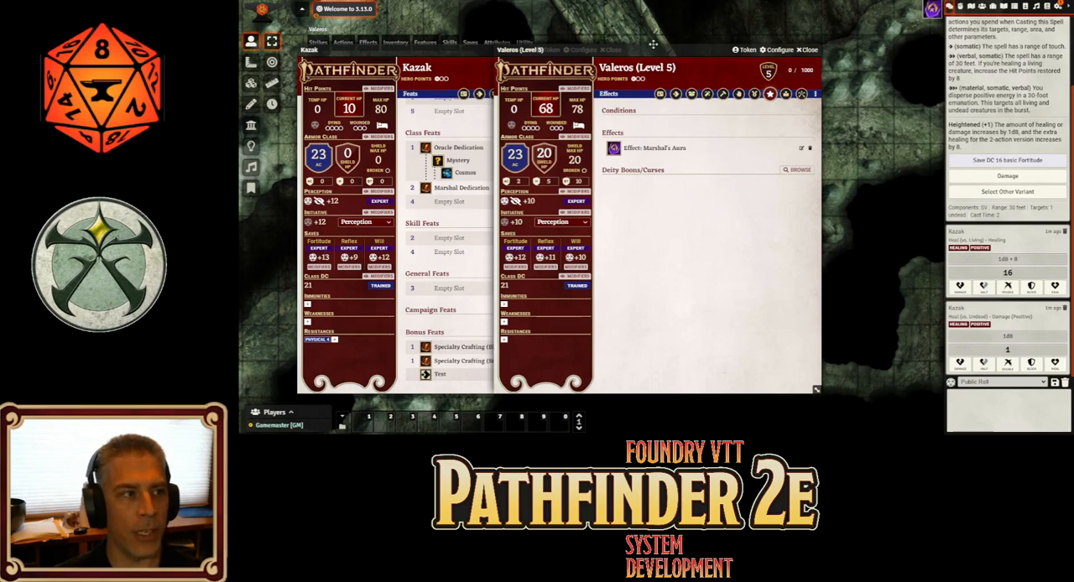
{"action": "left_click_drag", "start_coordinate": [653, 49], "coordinate": [568, 45]}
Test the aura by stepping Valeros out and back in, step Kazak away and back, and close Valeros's sheet
{"action": "key", "text": "Down"}
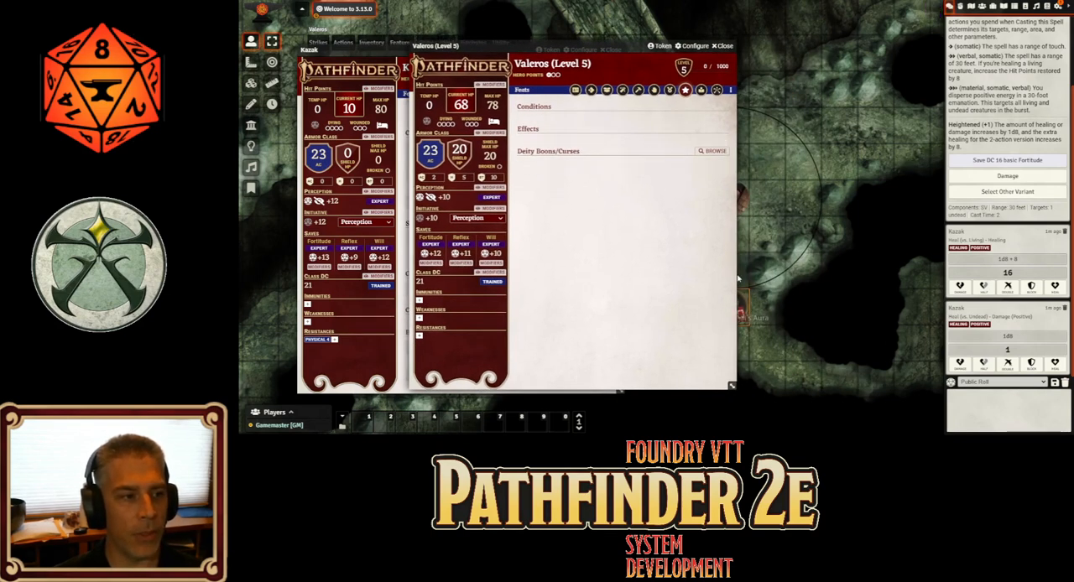
{"action": "key", "text": "Up"}
{"action": "left_click", "coordinate": [743, 199]}
{"action": "key", "text": "Up"}
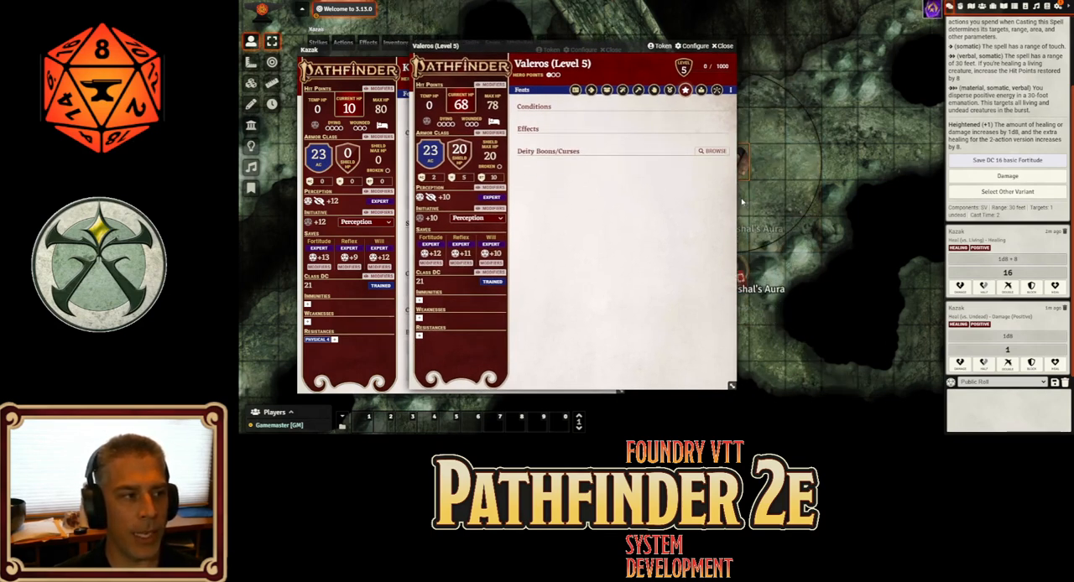
{"action": "key", "text": "Down"}
{"action": "key", "text": "Escape"}
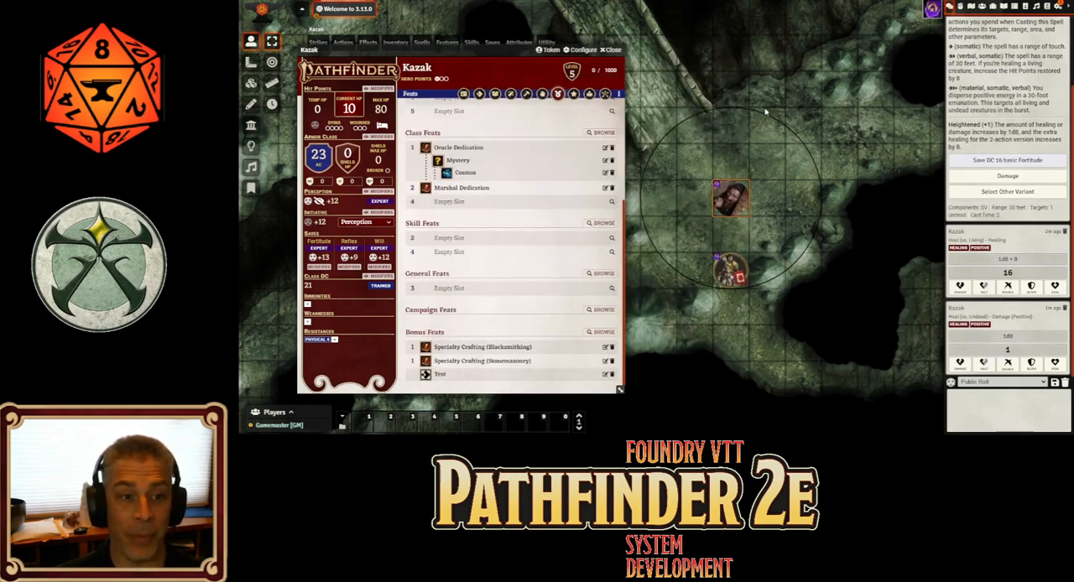
Cast Fear from Kazak's innate spells and roll its DC 16 Will save for both Kazak and Valeros
{"action": "left_click", "coordinate": [508, 97]}
{"action": "left_click", "coordinate": [581, 174]}
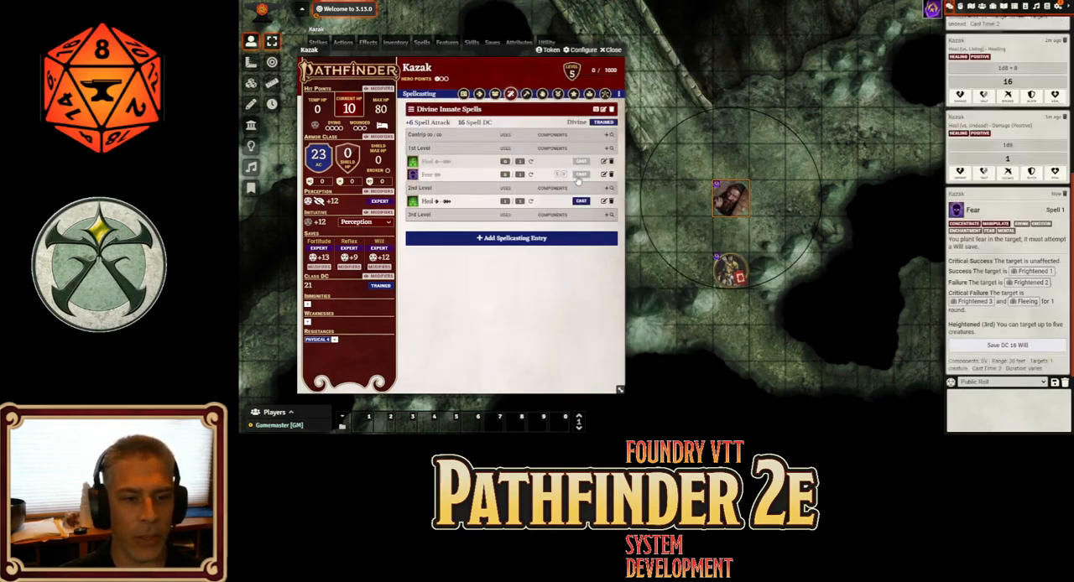
{"action": "left_click", "coordinate": [610, 49]}
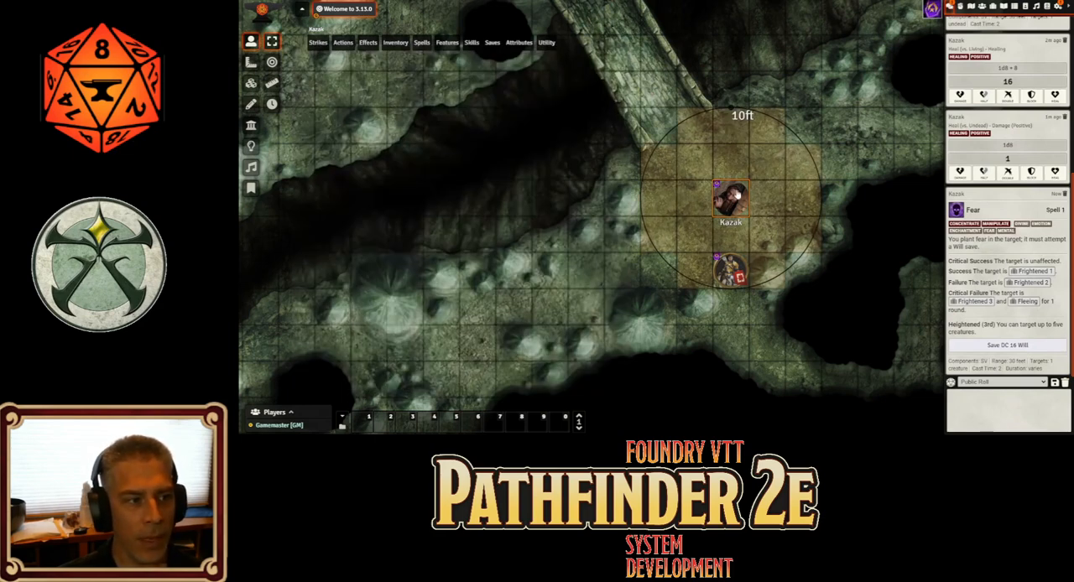
{"action": "left_click", "coordinate": [730, 270], "text": "shift"}
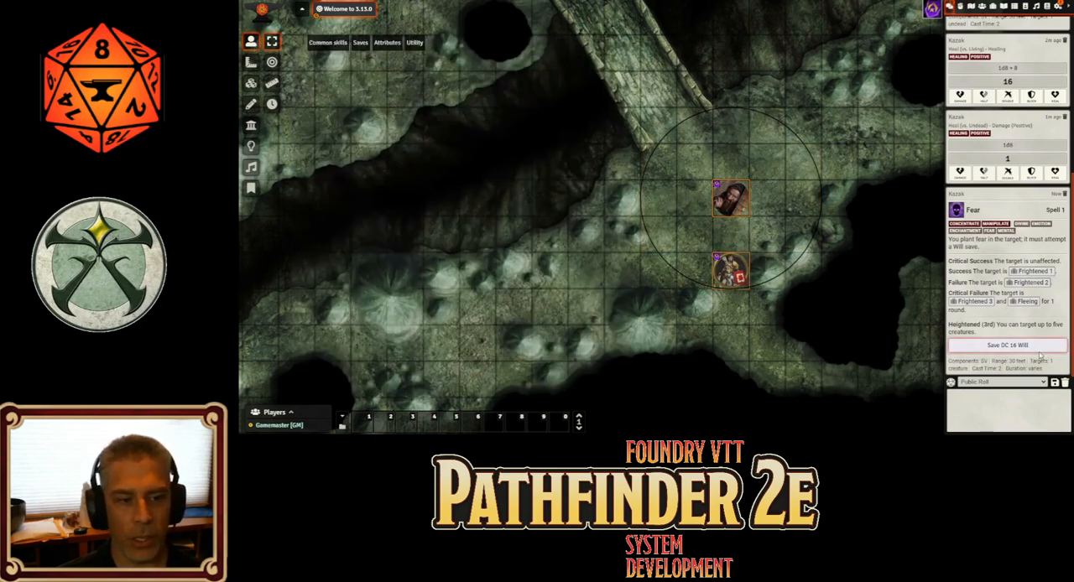
{"action": "left_click", "coordinate": [1039, 347]}
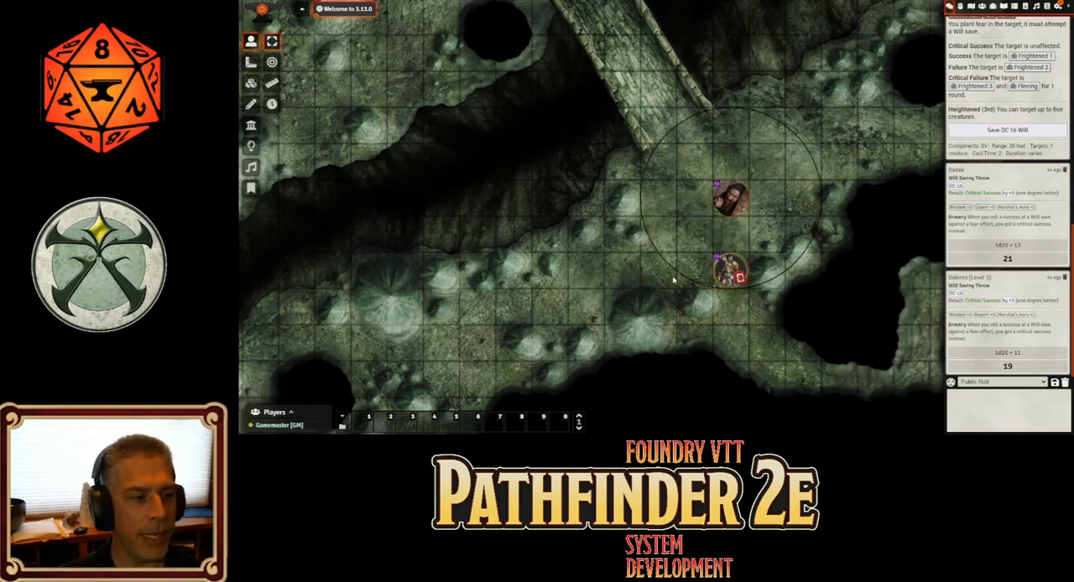
Move Valeros one square down out of Kazak's aura, select both tokens and roll Fear's DC 16 Will save again
{"action": "left_click", "coordinate": [727, 265]}
{"action": "key", "text": "Down"}
{"action": "left_click_drag", "start_coordinate": [694, 157], "coordinate": [766, 328]}
{"action": "left_click", "coordinate": [996, 130]}
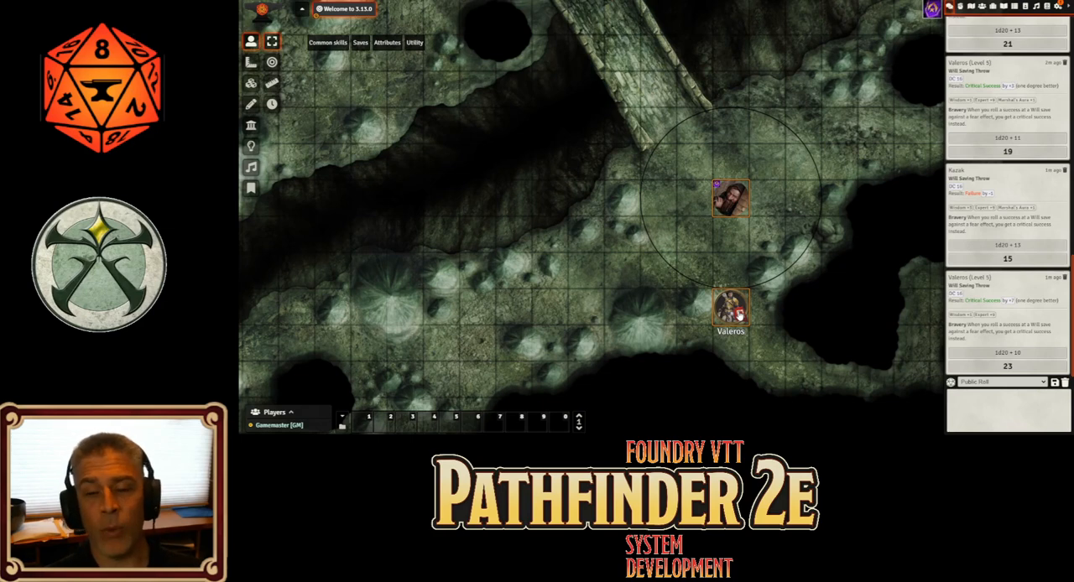
Inspect the Alliance setting in Valeros's character configuration, and close the configuration and his sheet
{"action": "double_click", "coordinate": [738, 314]}
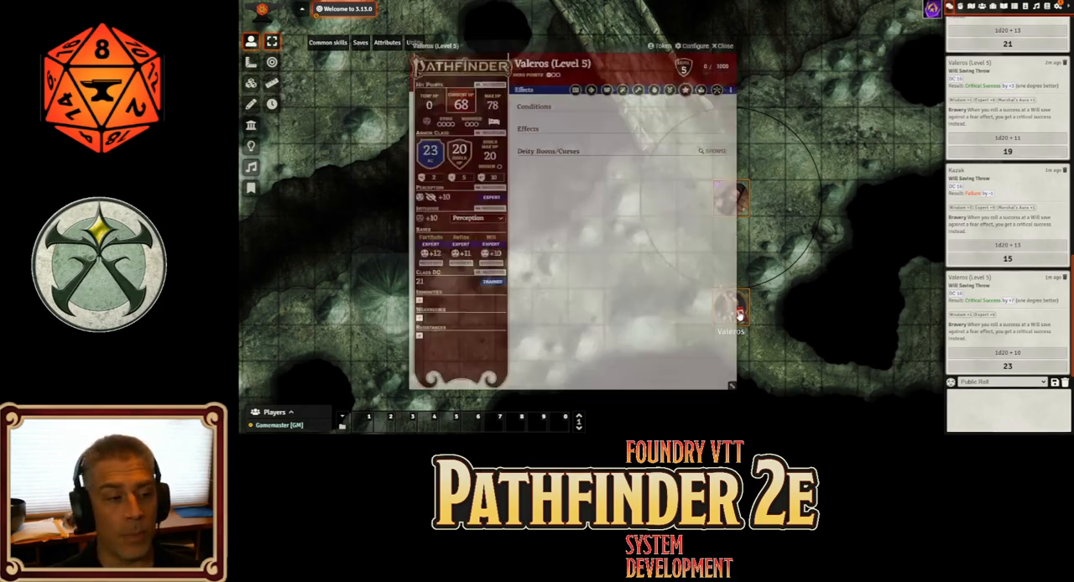
{"action": "left_click", "coordinate": [689, 47]}
{"action": "left_click_drag", "start_coordinate": [641, 179], "coordinate": [817, 119]}
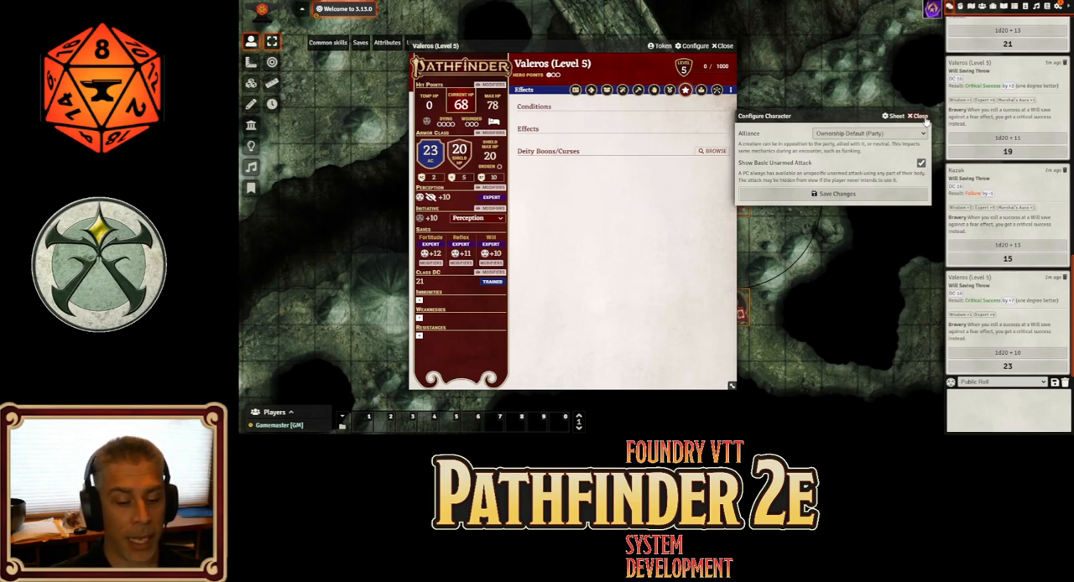
{"action": "left_click", "coordinate": [921, 116]}
{"action": "left_click", "coordinate": [722, 46]}
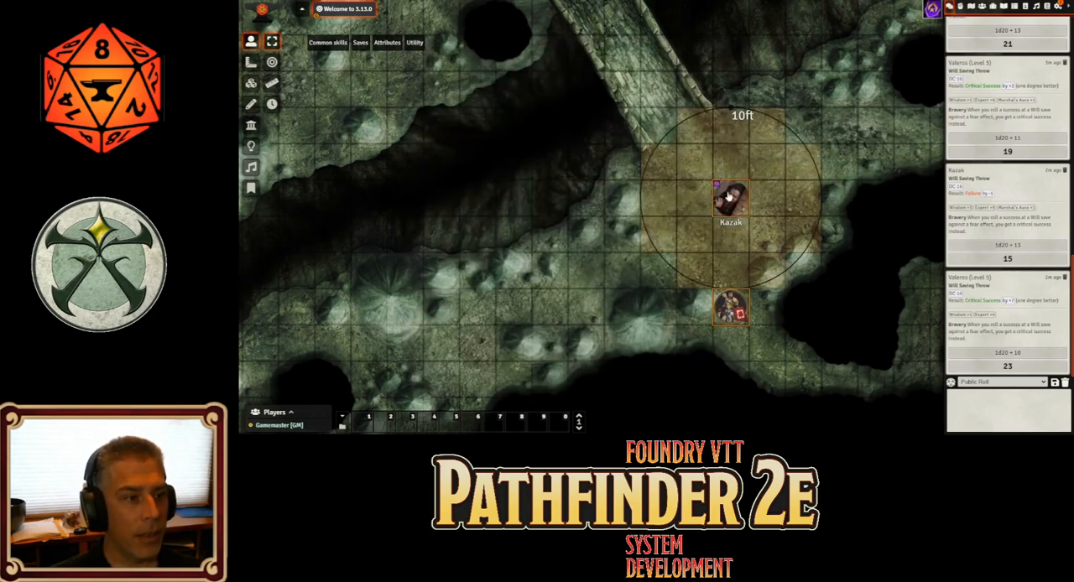
On Kazak's sheet, set his current hit points to 80 and his level to 7
{"action": "double_click", "coordinate": [729, 197]}
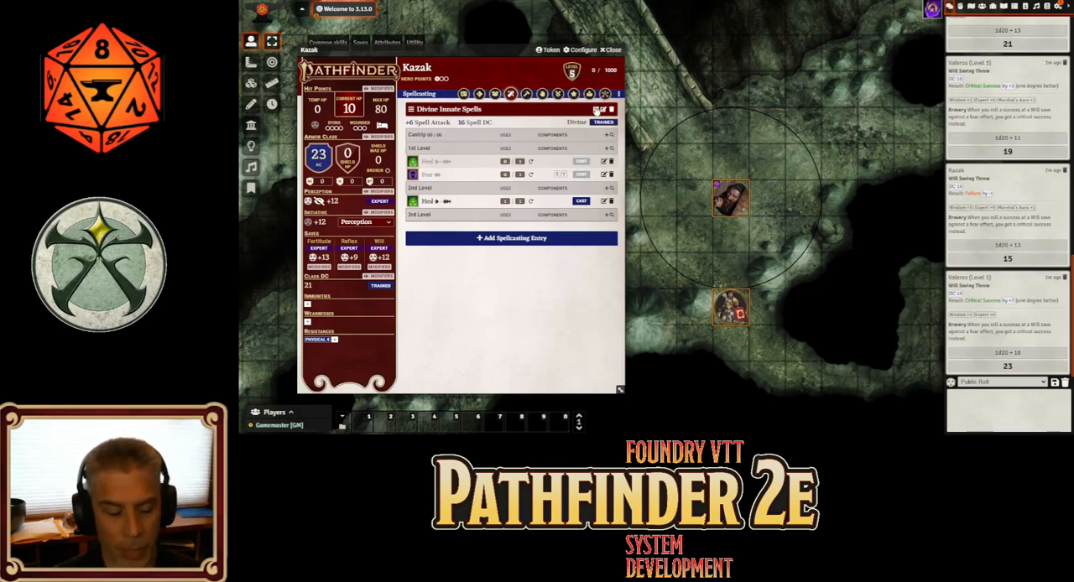
{"action": "left_click", "coordinate": [349, 107]}
{"action": "type", "text": "8"}
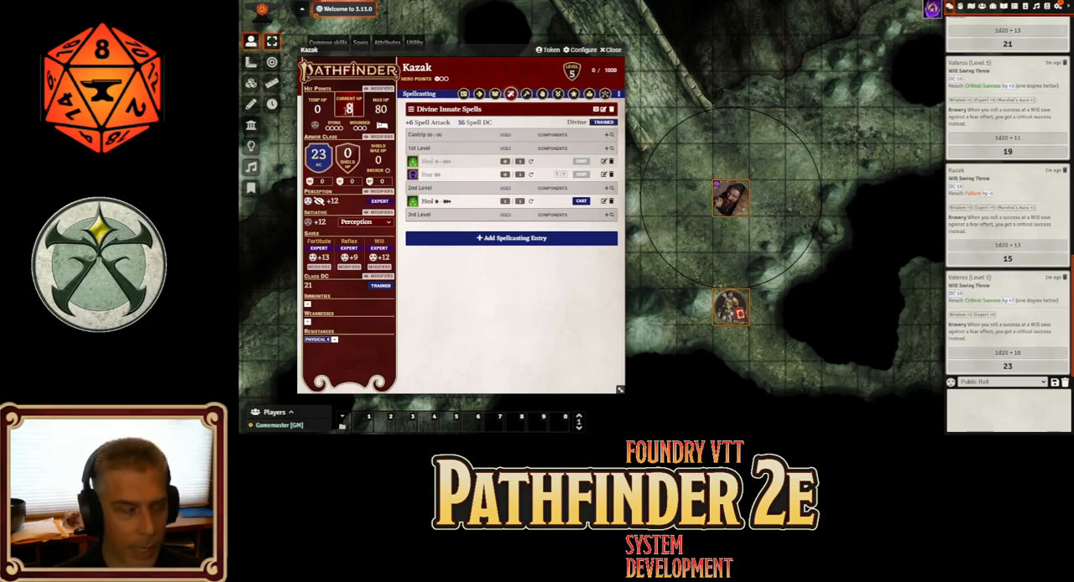
{"action": "type", "text": "0"}
{"action": "key", "text": "Return"}
{"action": "left_click_drag", "start_coordinate": [444, 66], "coordinate": [480, 54]}
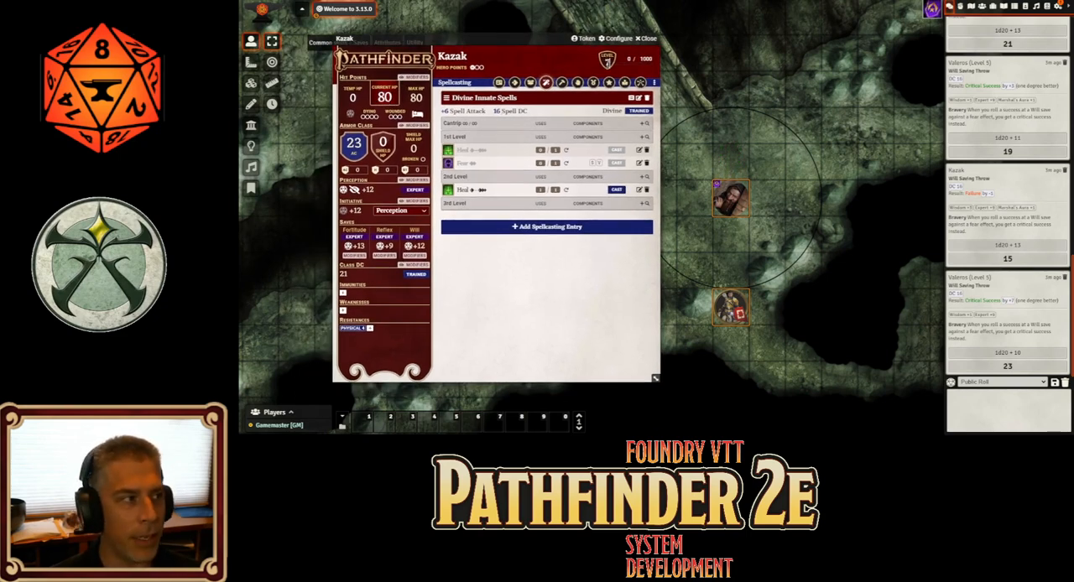
{"action": "key", "text": "Return"}
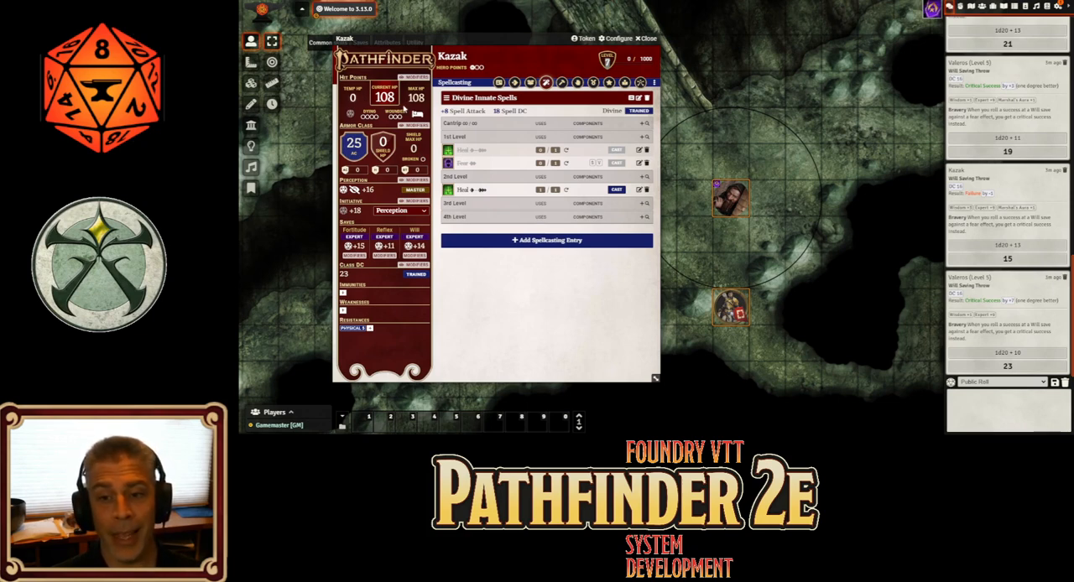
Set Kazak's current hit points to 102 and raise his level to 8
{"action": "left_click", "coordinate": [385, 97]}
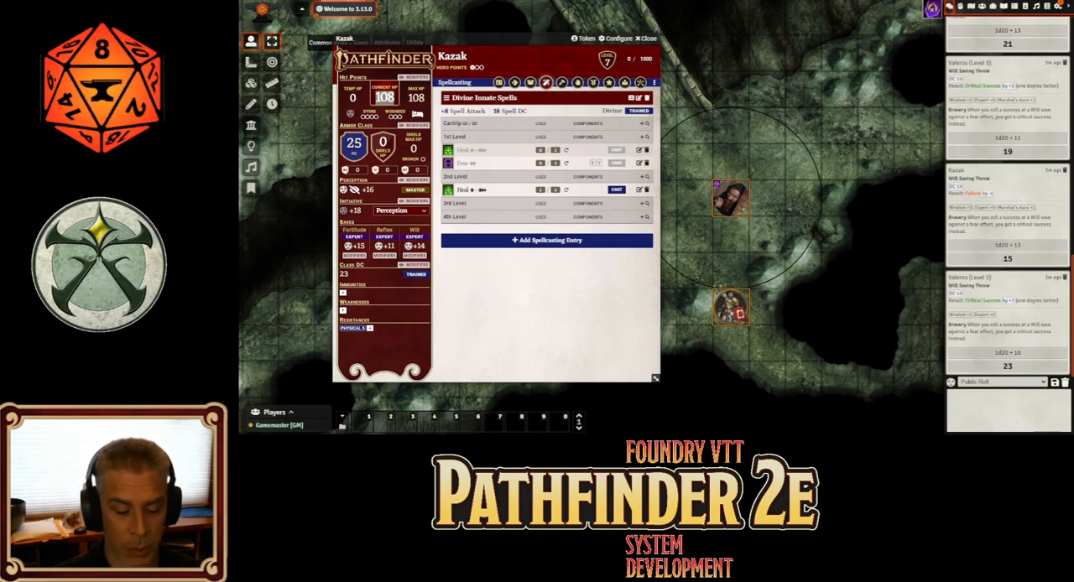
{"action": "type", "text": "102"}
{"action": "key", "text": "Return"}
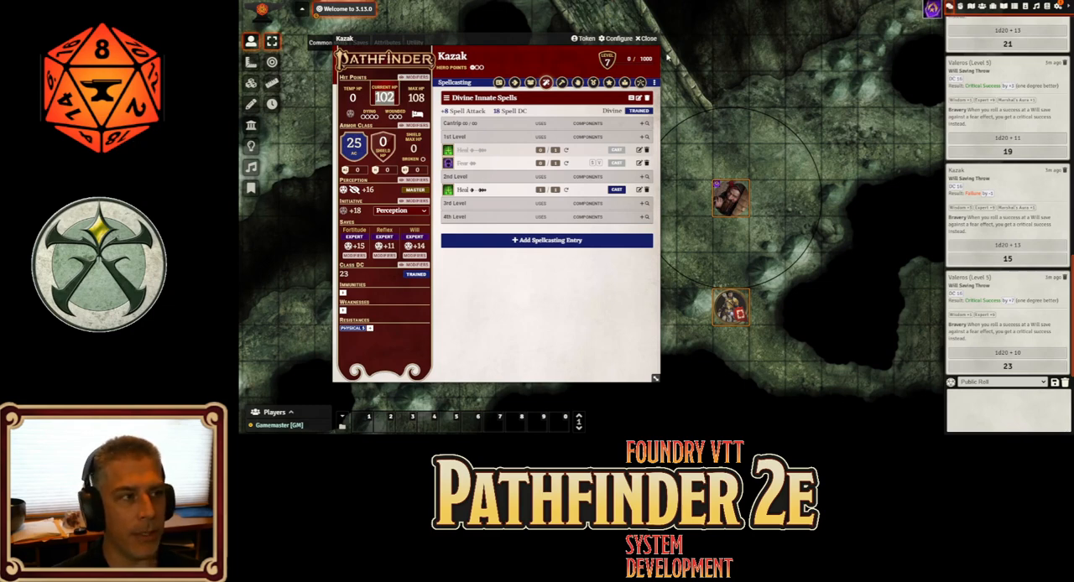
{"action": "type", "text": "8"}
{"action": "key", "text": "Return"}
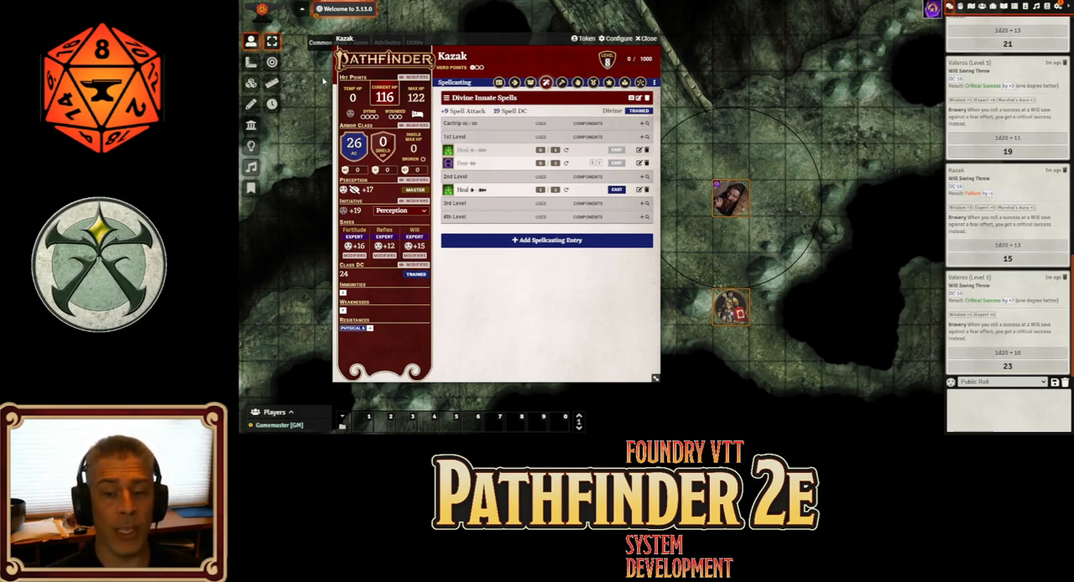
Apply the Drained condition to Kazak's token and increase it to 2
{"action": "right_click", "coordinate": [735, 209]}
{"action": "left_click", "coordinate": [761, 197]}
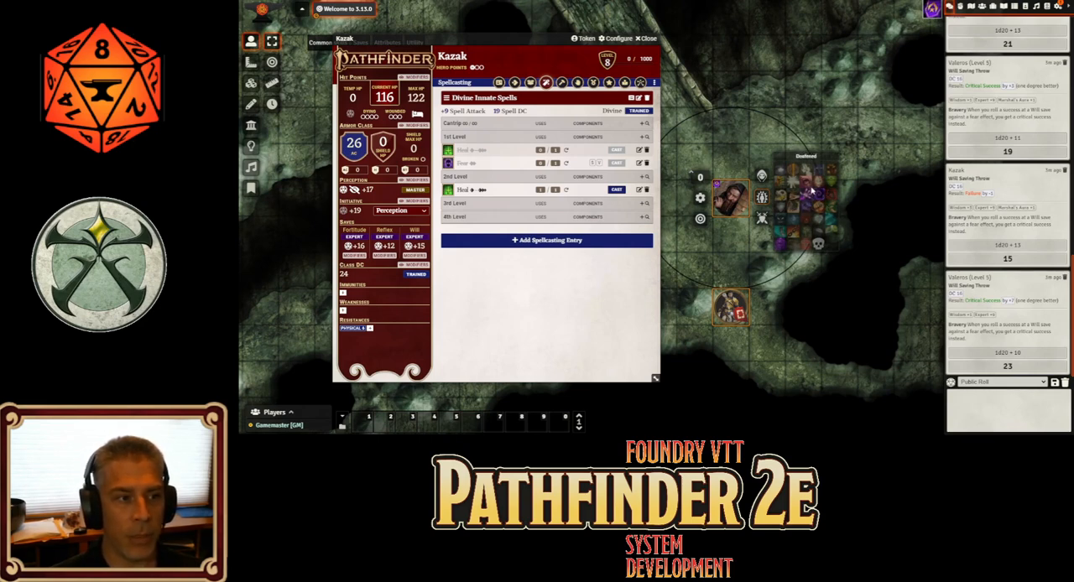
{"action": "left_click", "coordinate": [832, 183]}
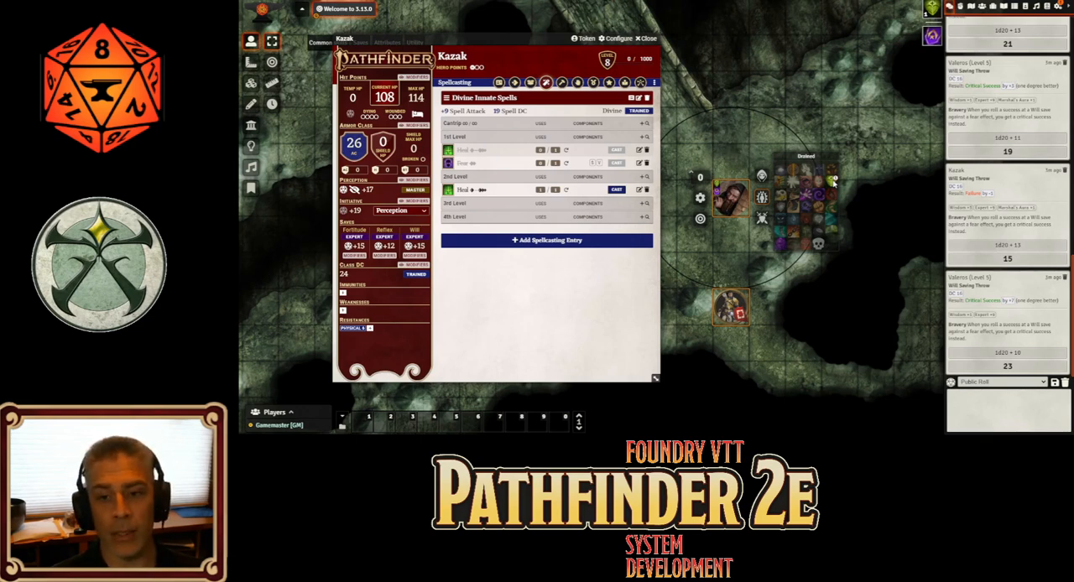
{"action": "left_click", "coordinate": [833, 182]}
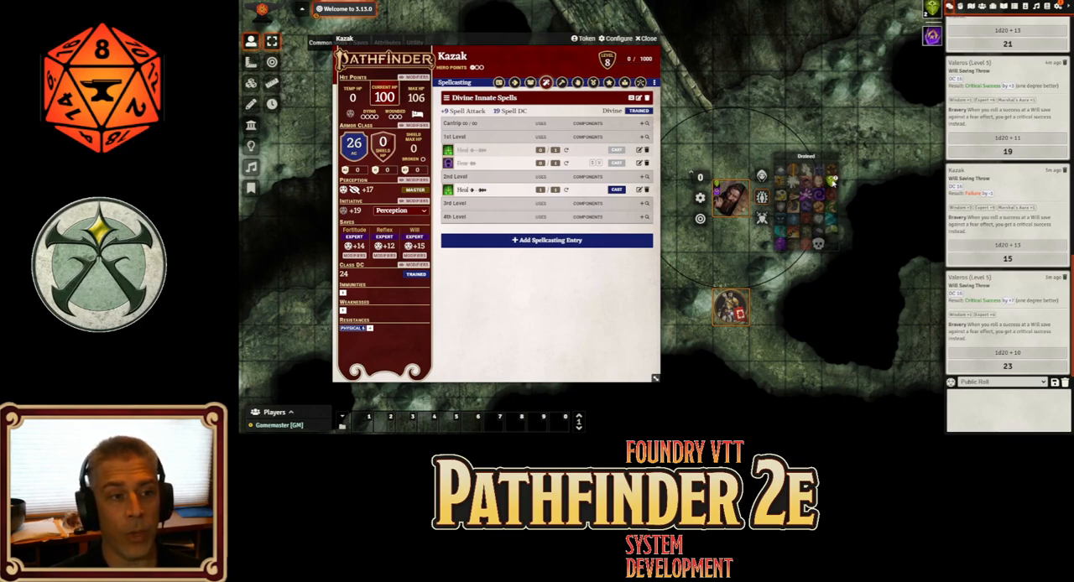
Lower Kazak's Drained condition until it is removed, and deselect the tokens
{"action": "right_click", "coordinate": [833, 182]}
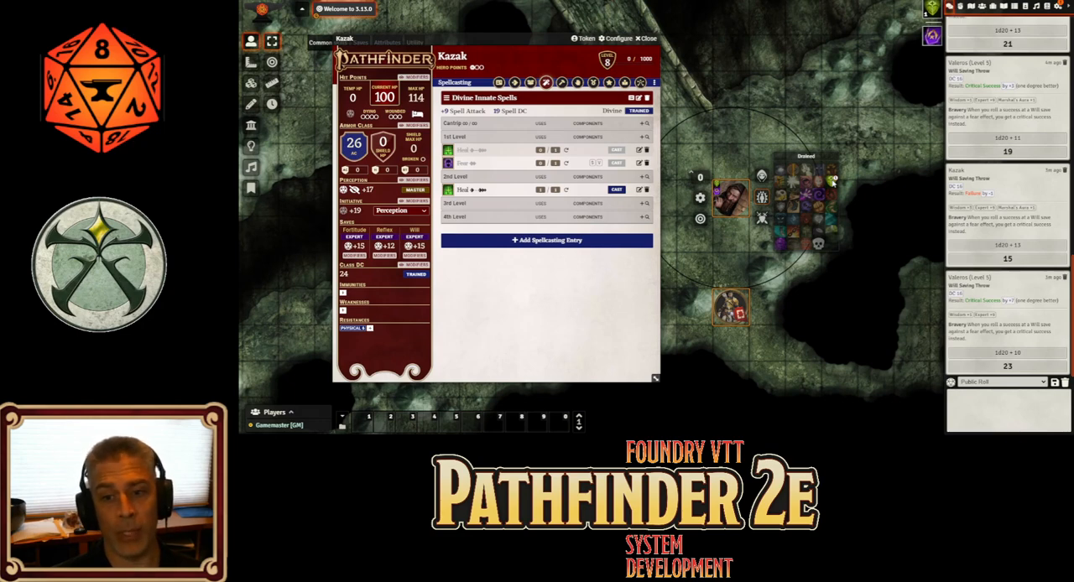
{"action": "right_click", "coordinate": [833, 182]}
{"action": "left_click", "coordinate": [859, 198]}
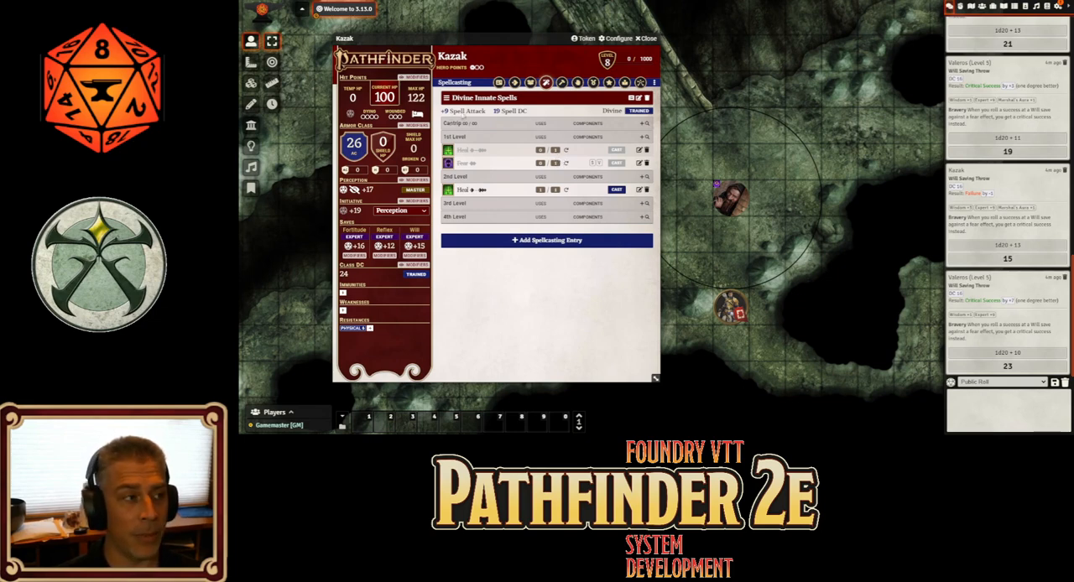
Examine the standard ability boost assignments on Kazak's character page and close them without changes
{"action": "left_click", "coordinate": [498, 83]}
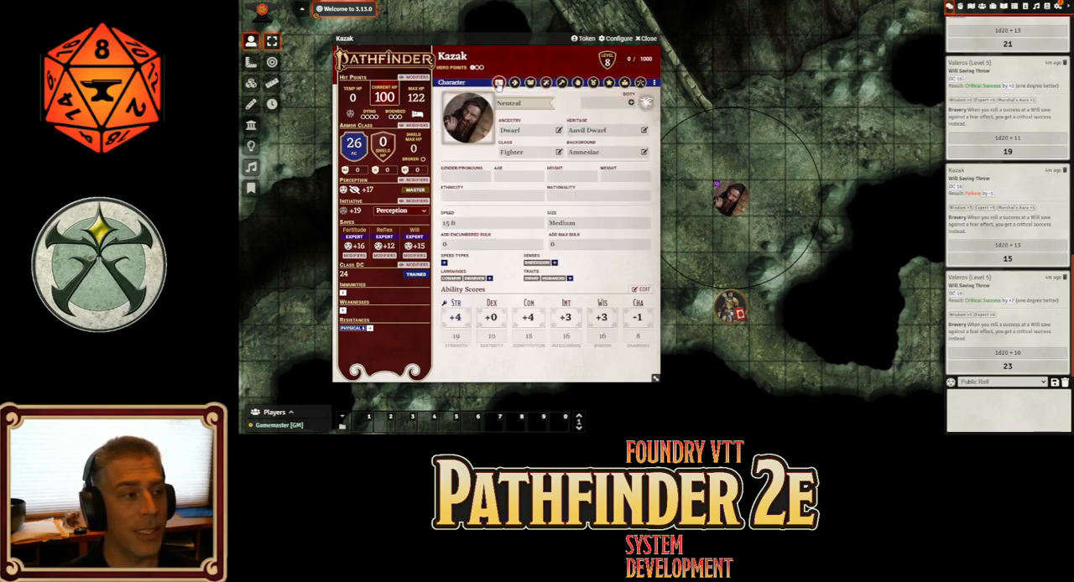
{"action": "left_click", "coordinate": [642, 289]}
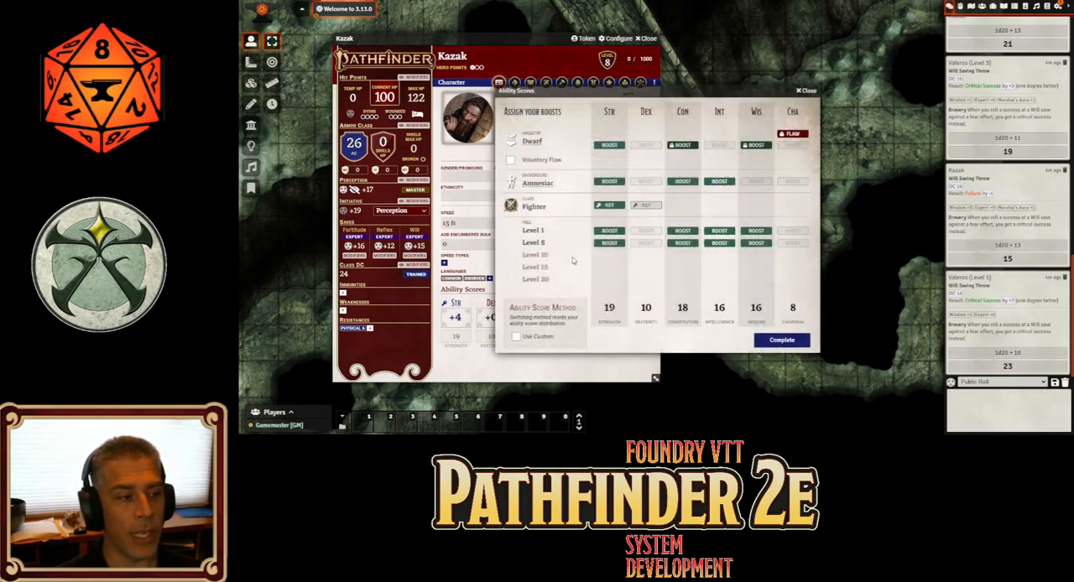
{"action": "left_click", "coordinate": [806, 91]}
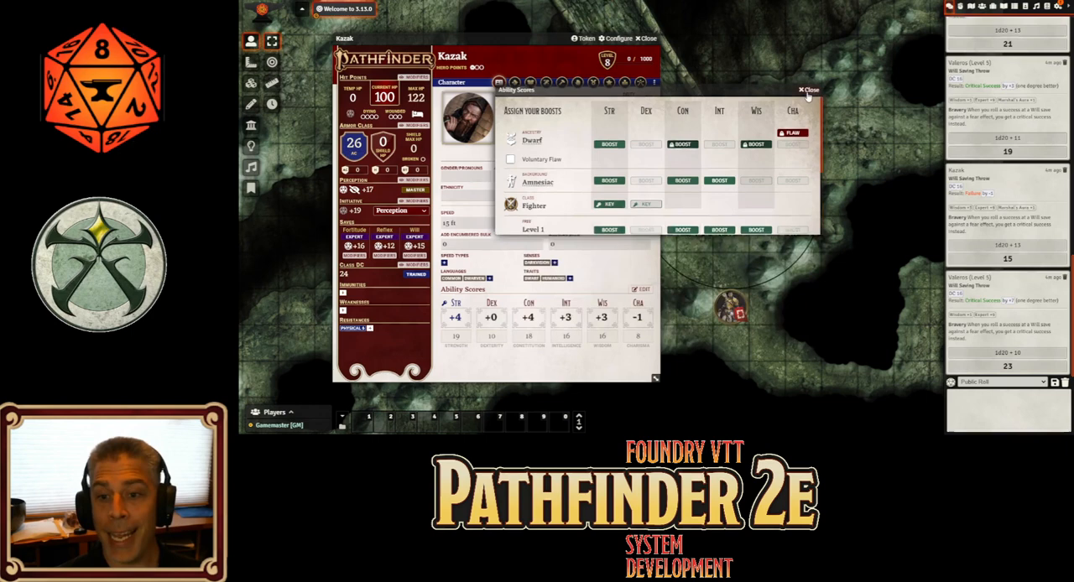
Enable the Gradual Ability Boosts variant rule in the Pathfinder 2e system settings, save it and close the settings
{"action": "left_click", "coordinate": [1059, 7]}
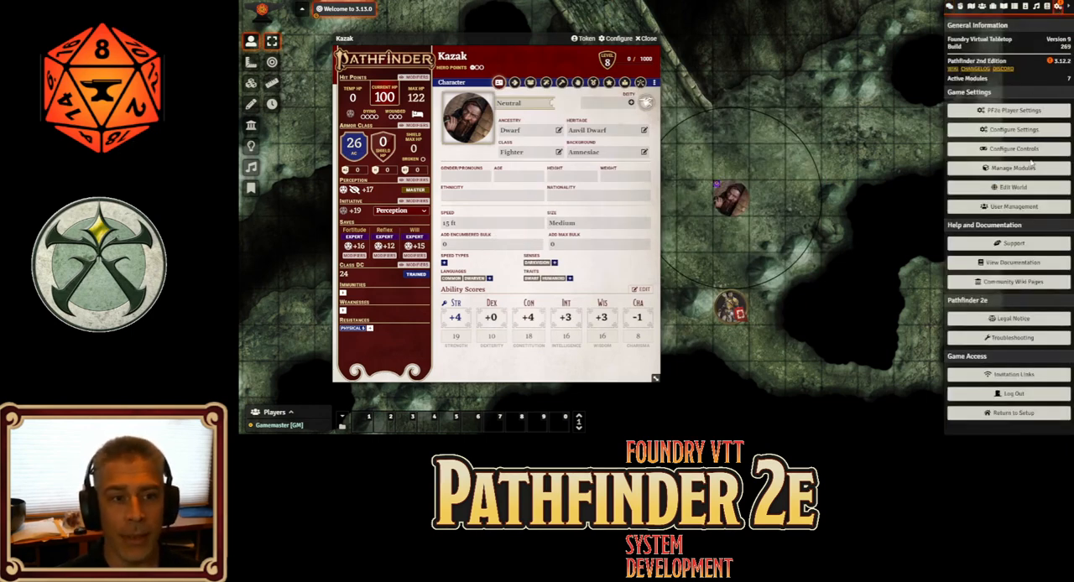
{"action": "left_click", "coordinate": [1034, 131]}
{"action": "left_click", "coordinate": [668, 29]}
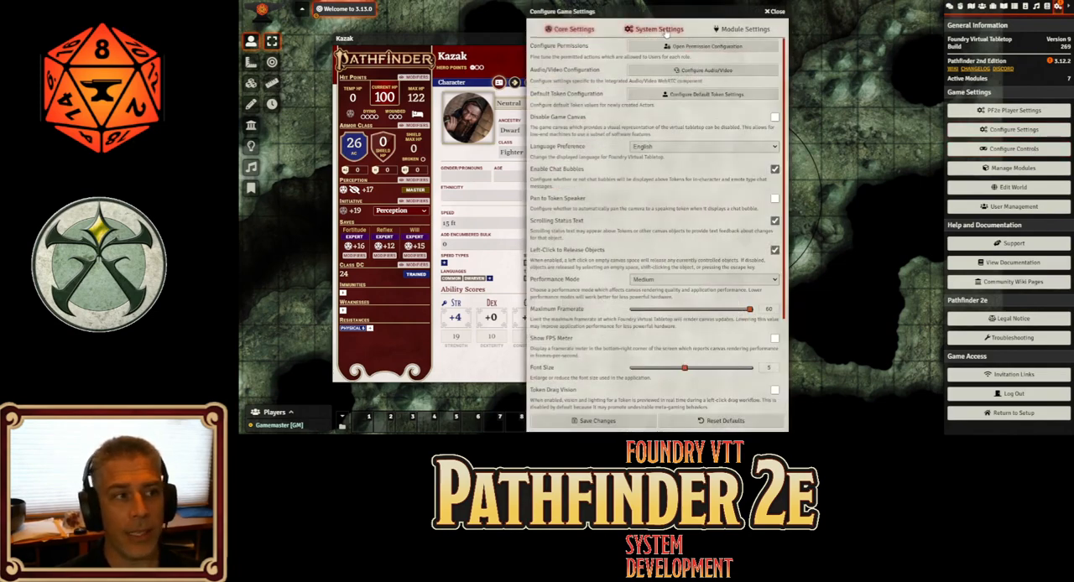
{"action": "left_click", "coordinate": [696, 110]}
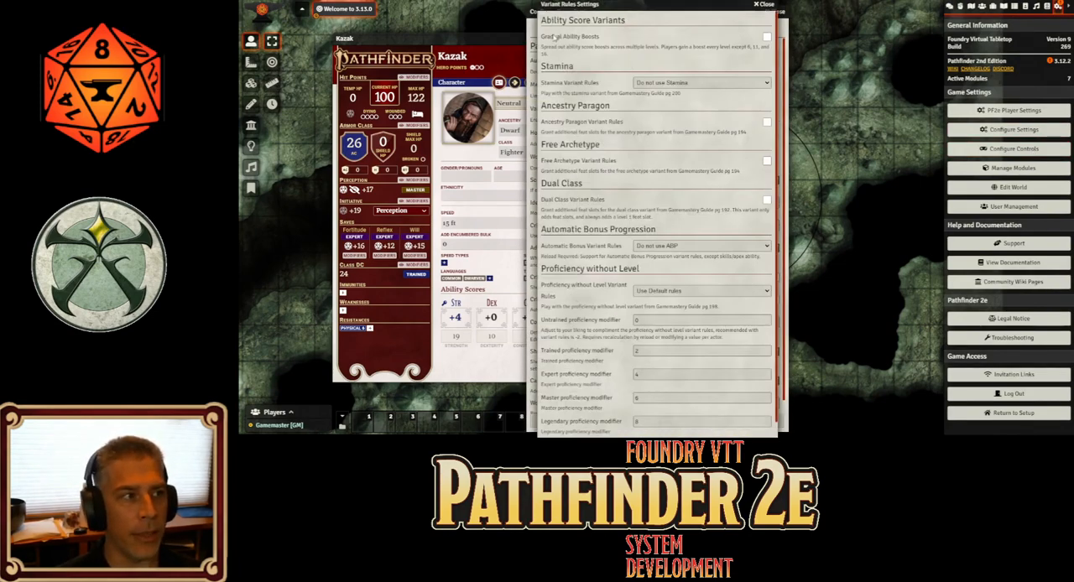
{"action": "left_click", "coordinate": [767, 37]}
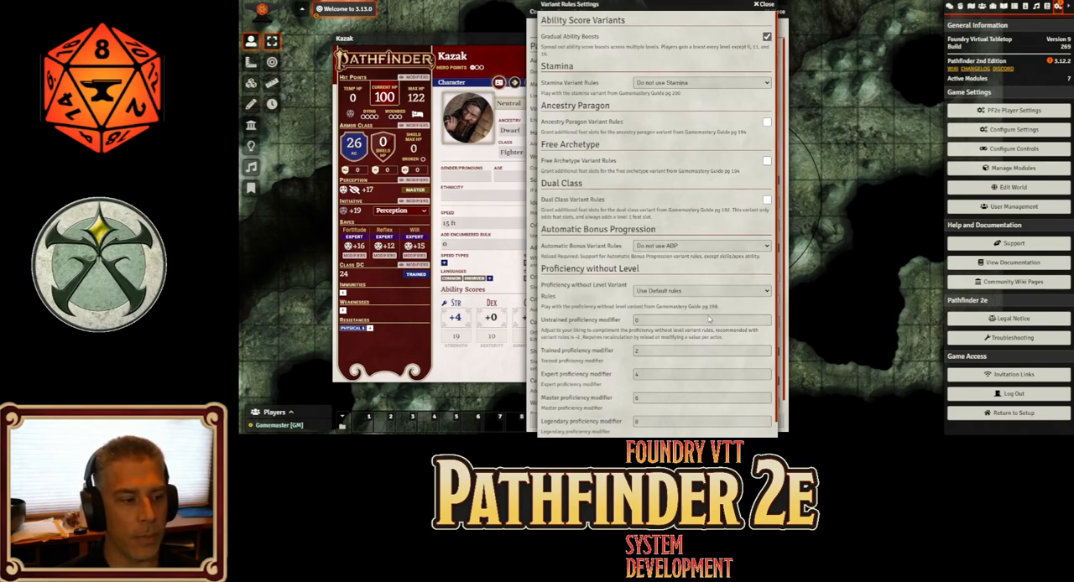
{"action": "scroll", "coordinate": [680, 369], "scroll_direction": "down", "scroll_amount": 1}
{"action": "left_click", "coordinate": [653, 427]}
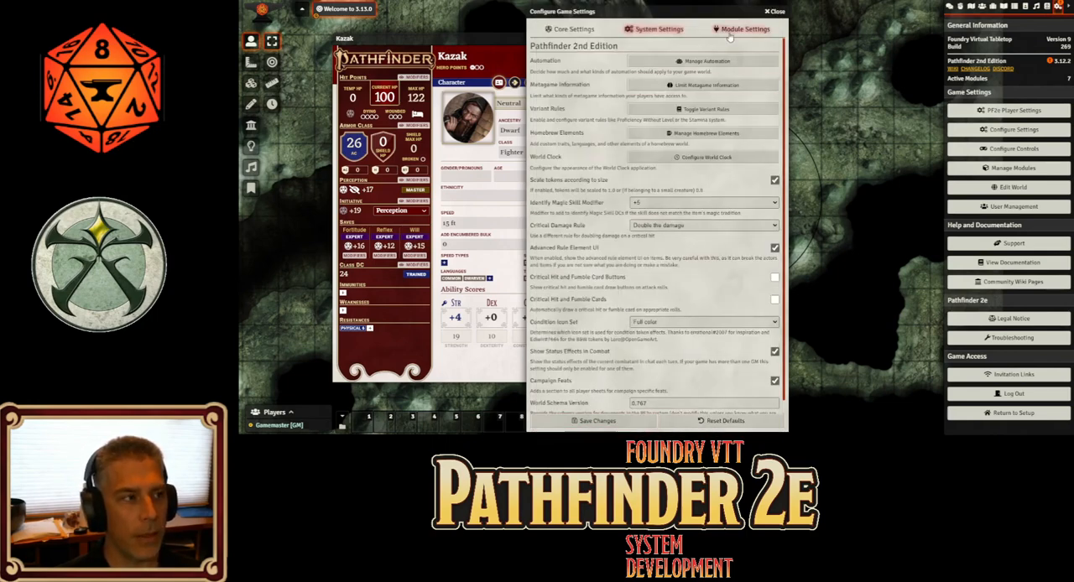
{"action": "left_click", "coordinate": [764, 6]}
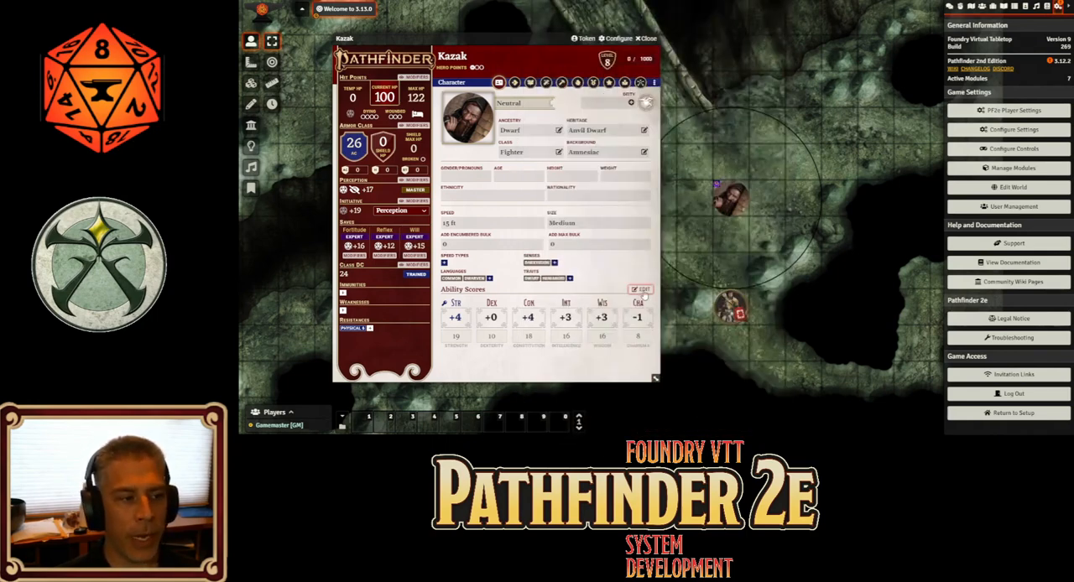
Review how Kazak's ability boosts are grouped by level under the gradual variant, and complete the boost window unchanged
{"action": "left_click", "coordinate": [641, 289]}
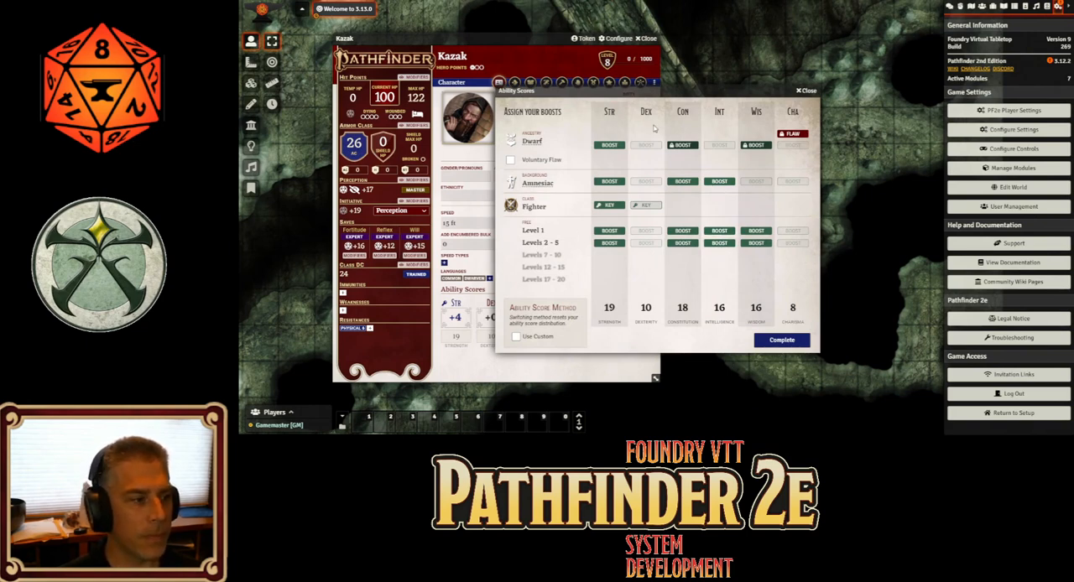
{"action": "left_click_drag", "start_coordinate": [663, 89], "coordinate": [732, 97]}
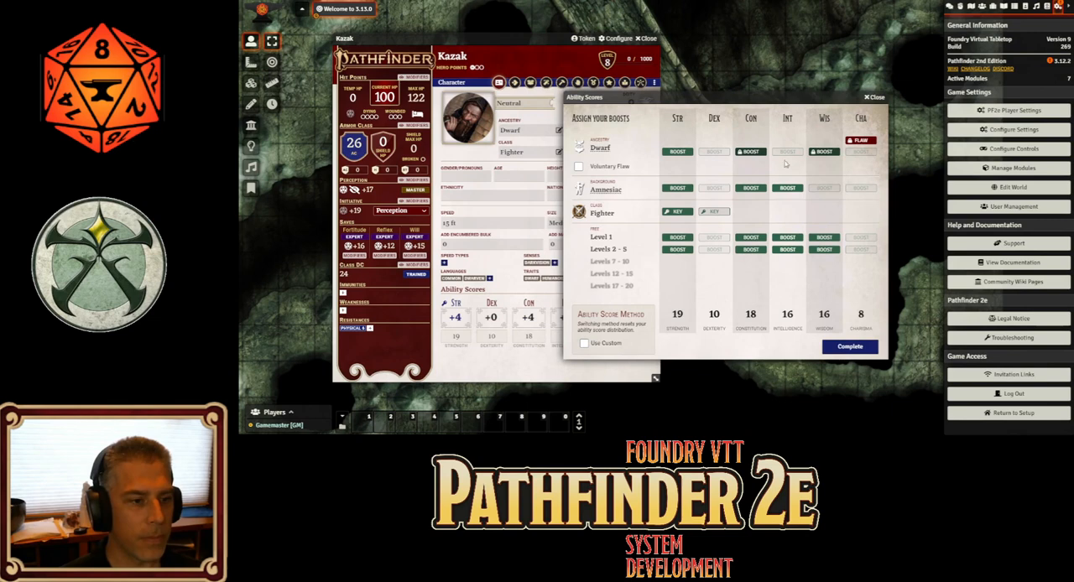
{"action": "left_click", "coordinate": [849, 346]}
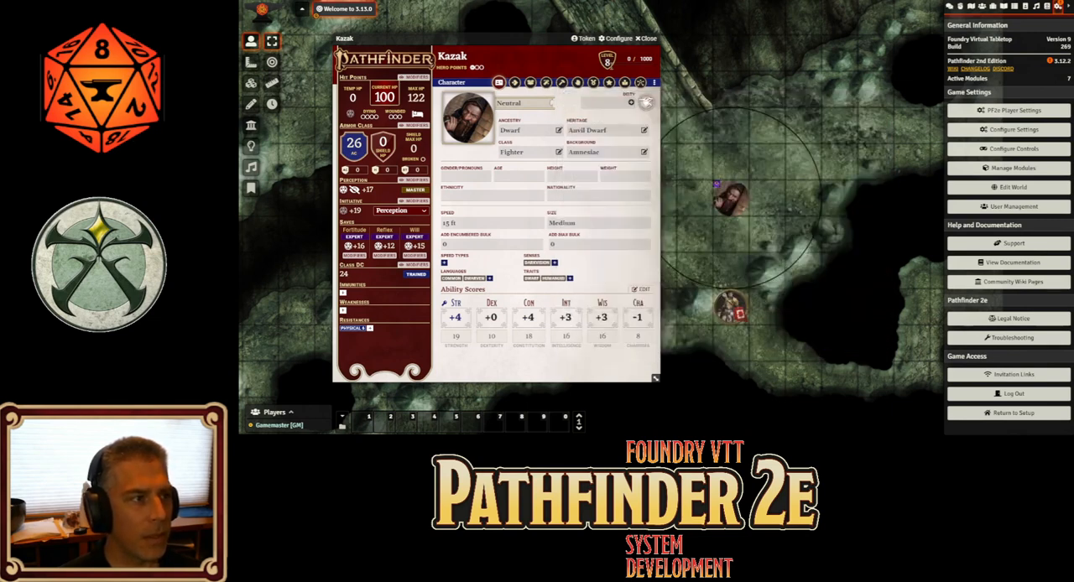
Set Kazak's level to 7 and assign a Levels 7–10 gradual boost to Constitution
{"action": "left_click", "coordinate": [608, 64]}
{"action": "type", "text": "7"}
{"action": "key", "text": "Return"}
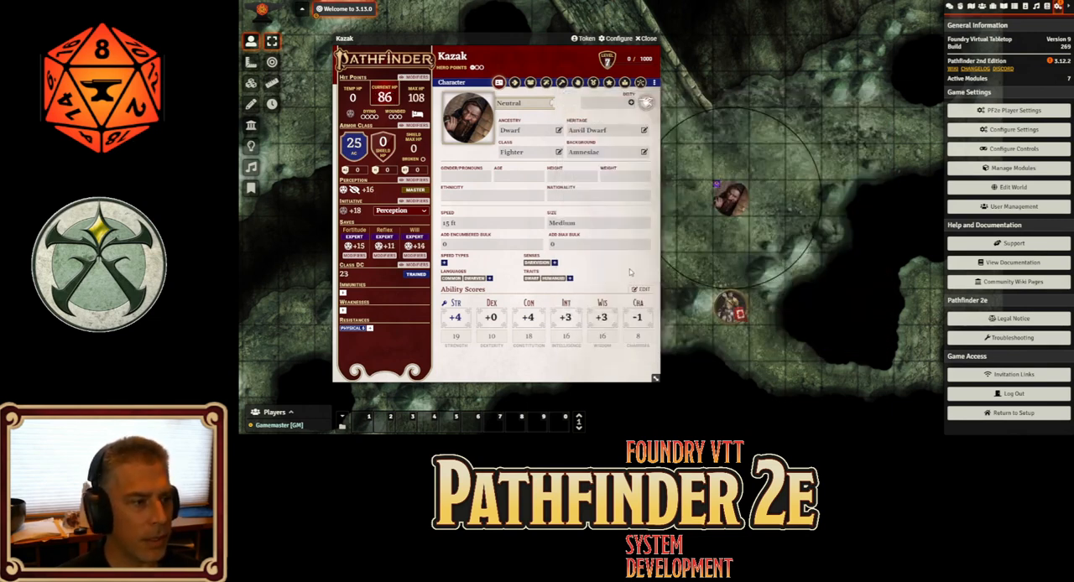
{"action": "left_click", "coordinate": [641, 288]}
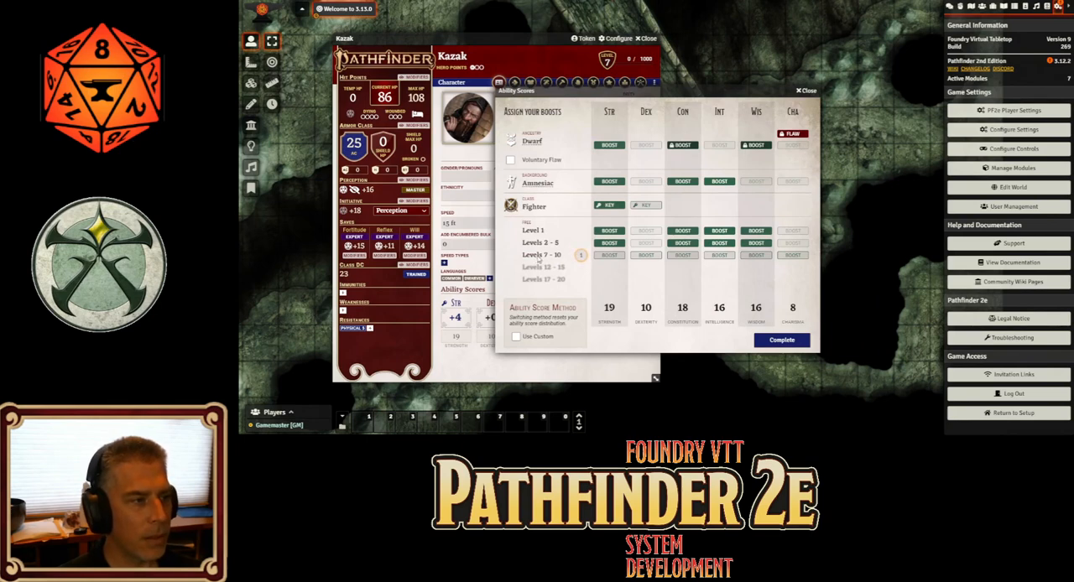
{"action": "left_click_drag", "start_coordinate": [643, 88], "coordinate": [774, 65]}
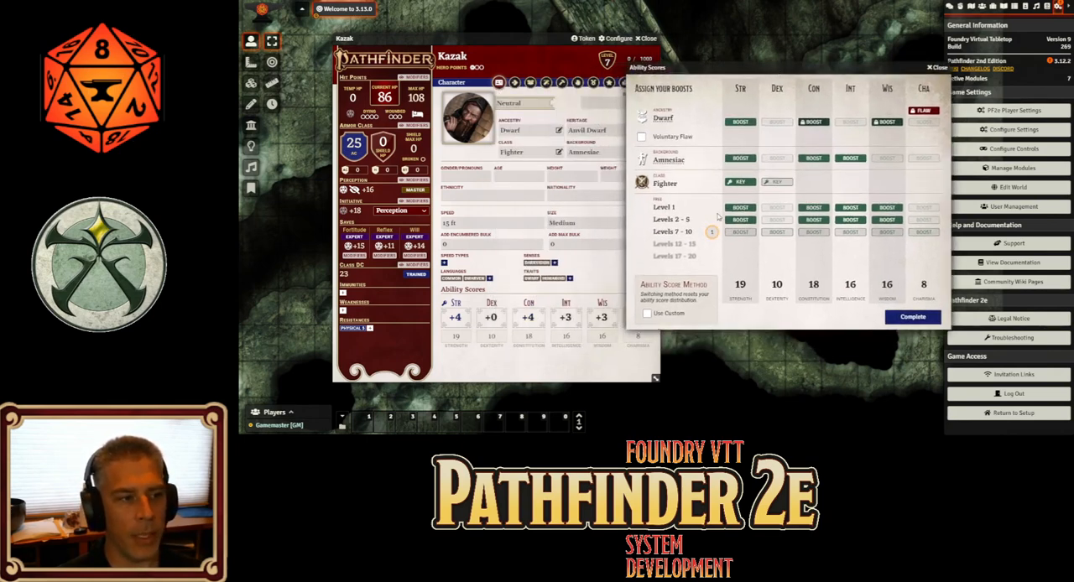
{"action": "left_click", "coordinate": [818, 232]}
Set Kazak's level to 8 and assign another Levels 7–10 gradual boost to Strength
{"action": "left_click", "coordinate": [646, 102]}
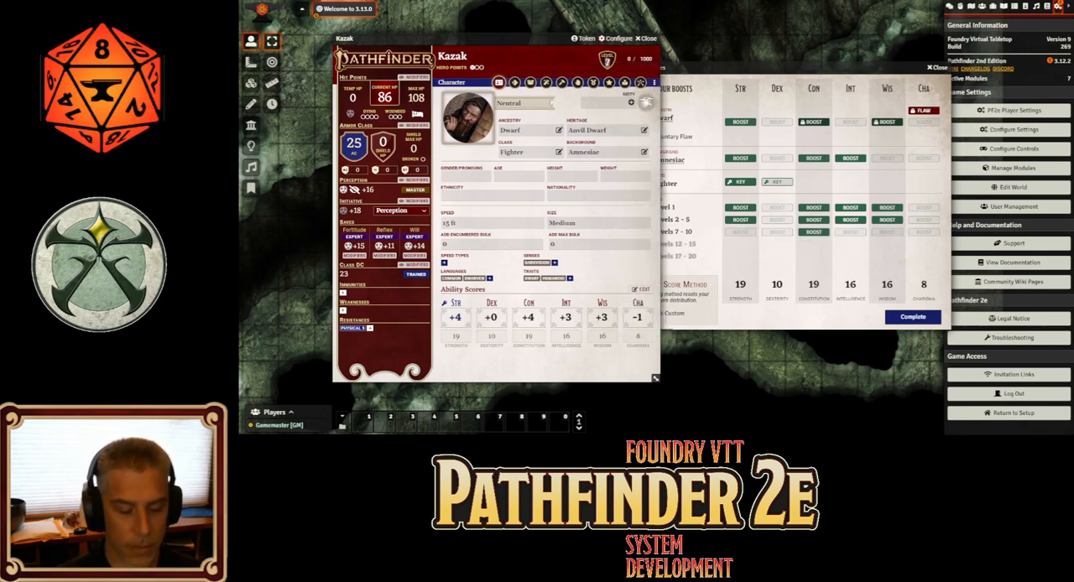
{"action": "type", "text": "8"}
{"action": "key", "text": "Return"}
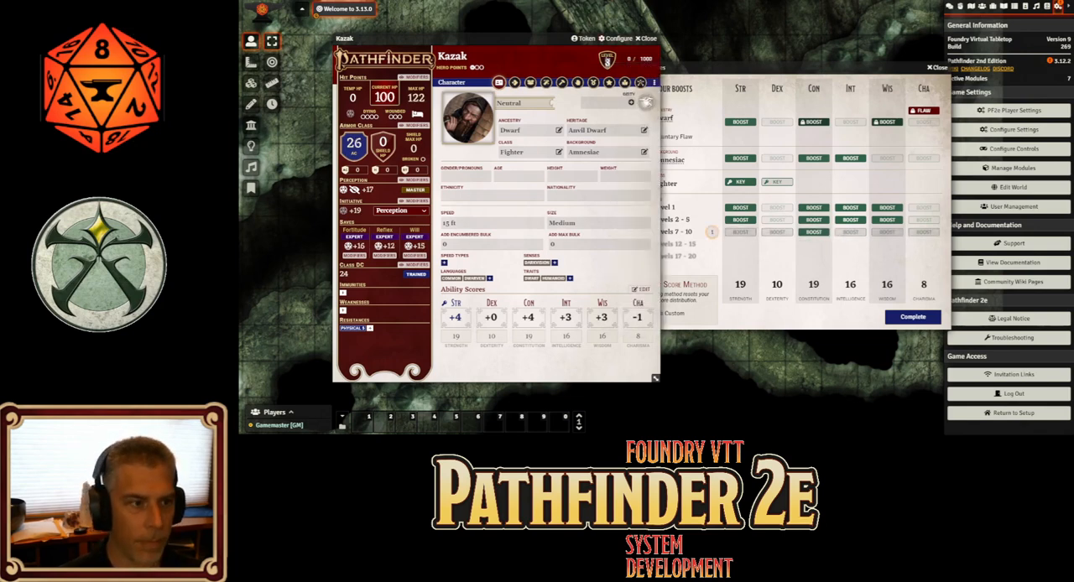
{"action": "left_click", "coordinate": [740, 231]}
Set Kazak's level to 9 and assign a Levels 7–10 gradual boost to Intelligence
{"action": "left_click", "coordinate": [646, 101]}
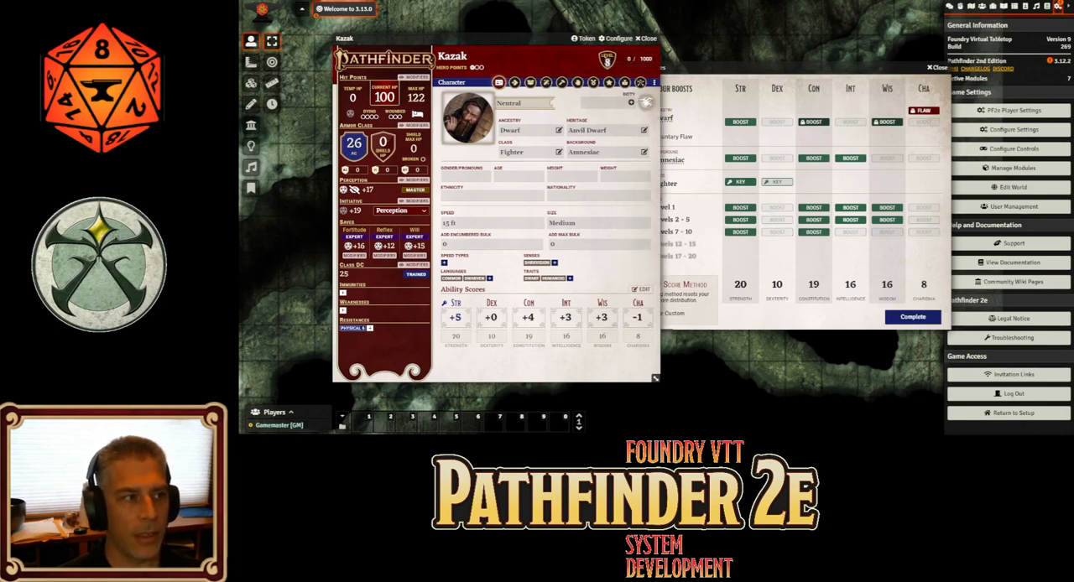
{"action": "type", "text": "9"}
{"action": "key", "text": "Return"}
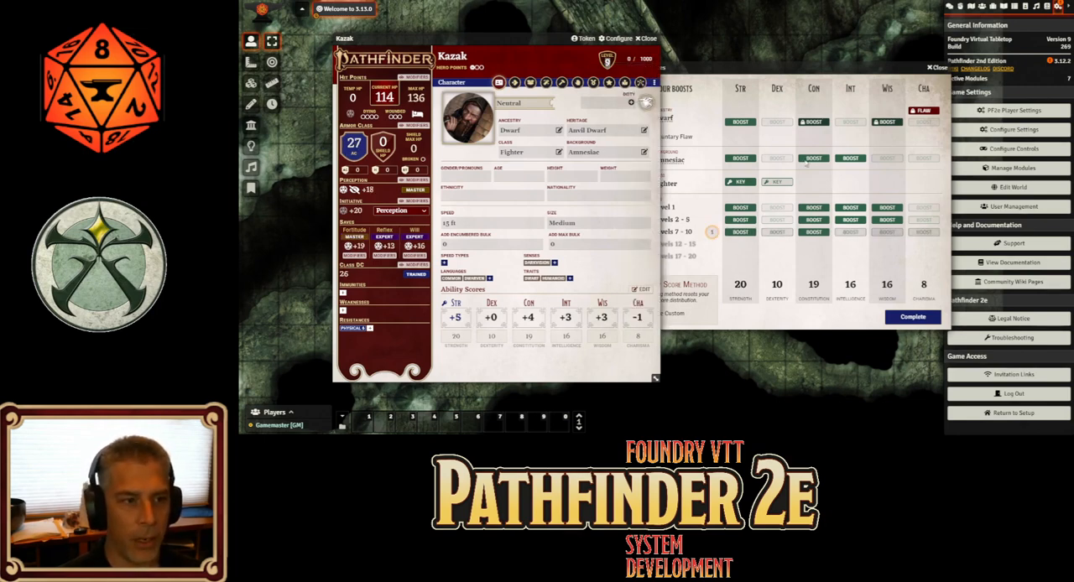
{"action": "left_click", "coordinate": [860, 236]}
{"action": "left_click", "coordinate": [850, 232]}
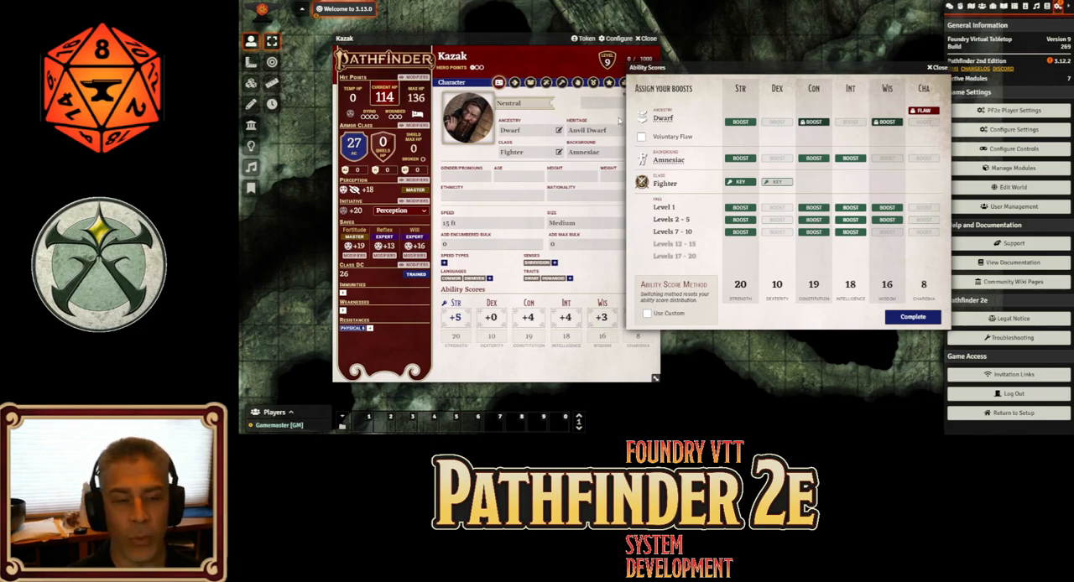
Enable Kazak's Voluntary Flaw option and apply a double (x2) flaw to Wisdom
{"action": "left_click", "coordinate": [642, 137]}
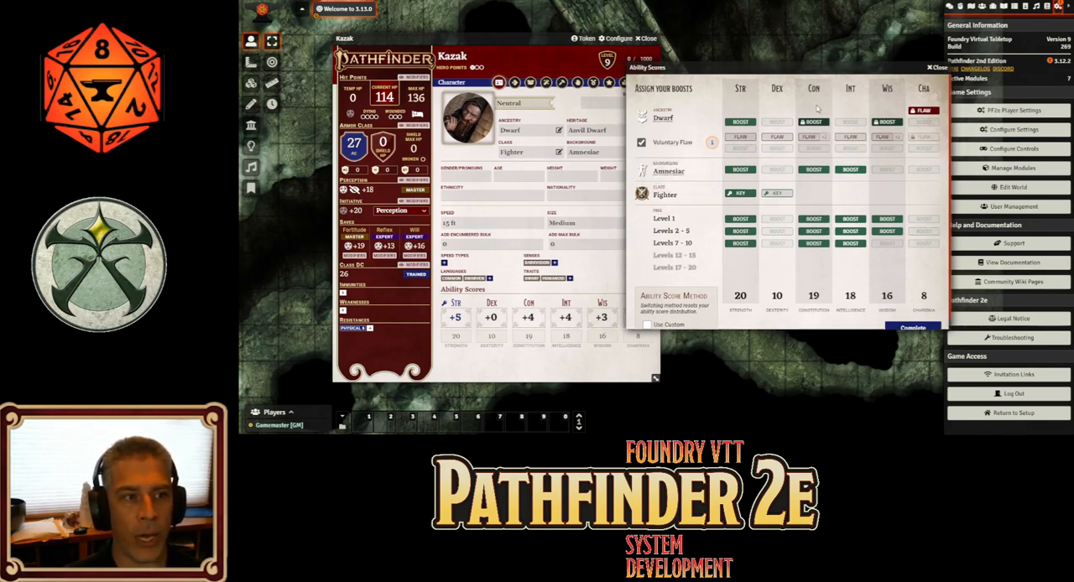
{"action": "left_click", "coordinate": [885, 140]}
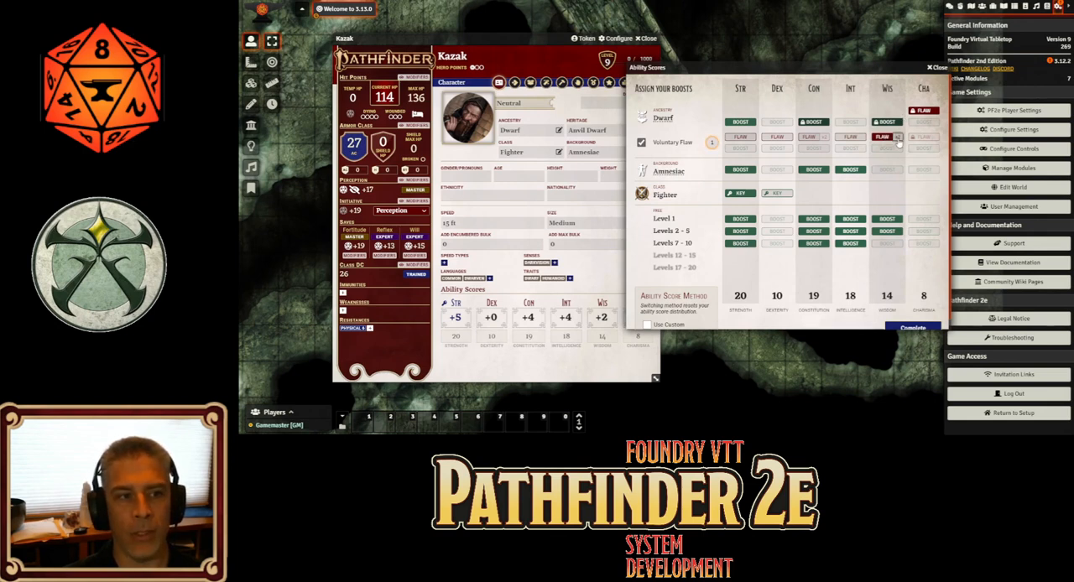
{"action": "left_click", "coordinate": [897, 140]}
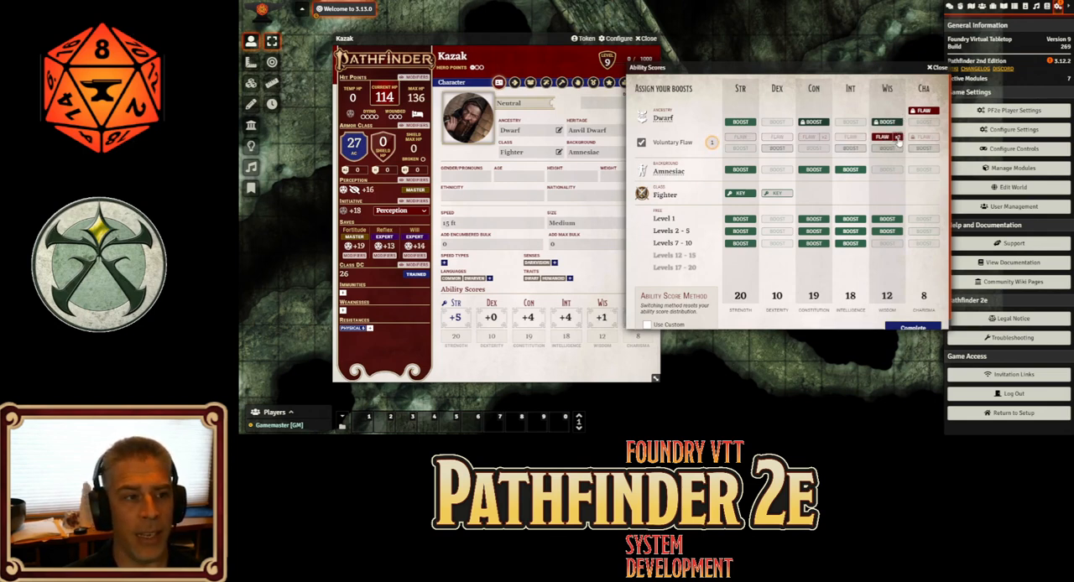
Try the voluntary flaw's compensating boost on Dexterity and Wisdom, and settle it on Charisma
{"action": "left_click", "coordinate": [777, 150]}
{"action": "left_click", "coordinate": [777, 149]}
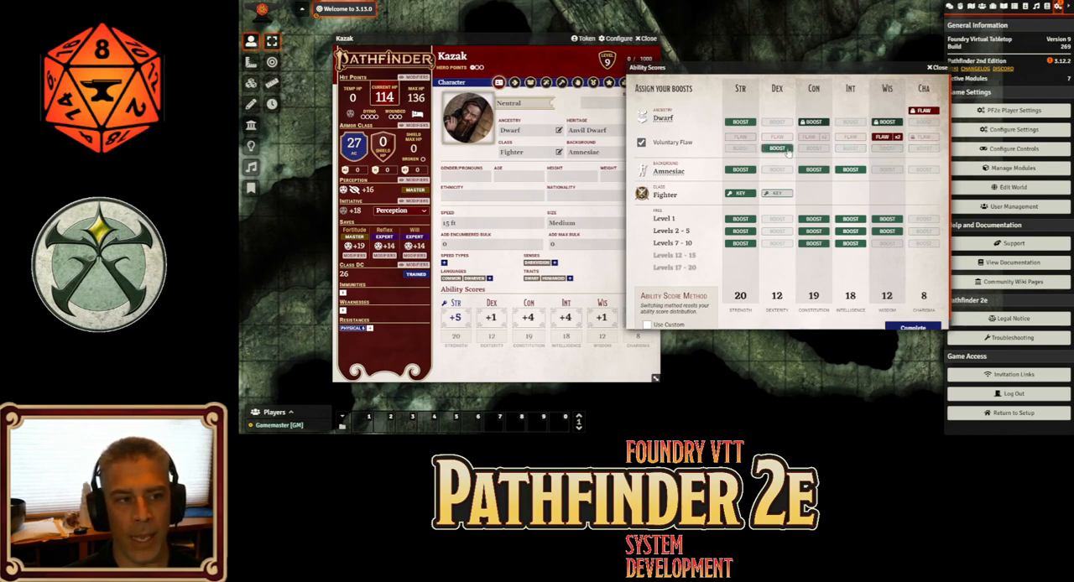
{"action": "left_click", "coordinate": [890, 149]}
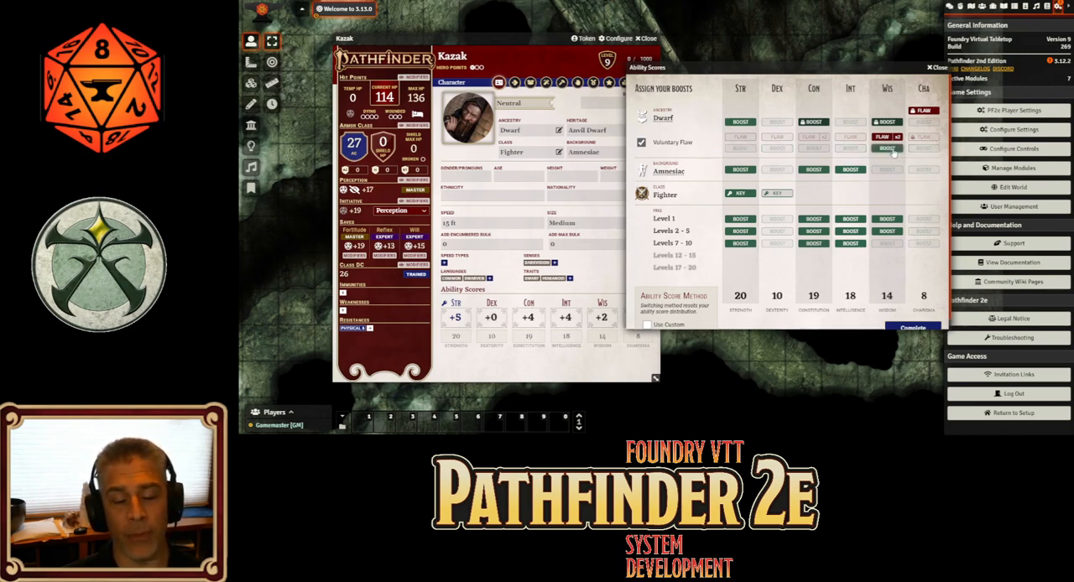
{"action": "left_click", "coordinate": [889, 149]}
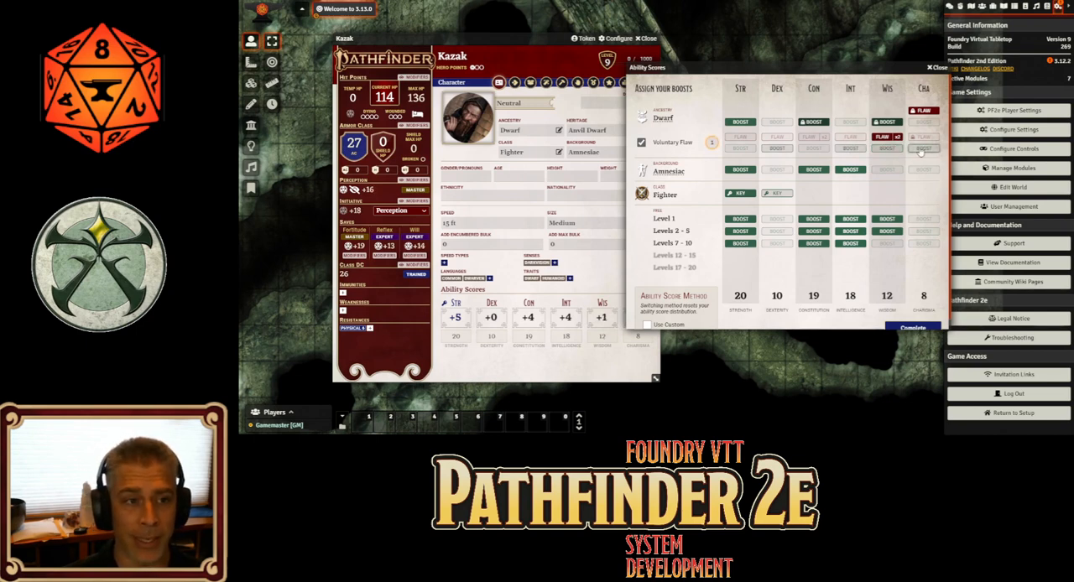
{"action": "left_click", "coordinate": [923, 148]}
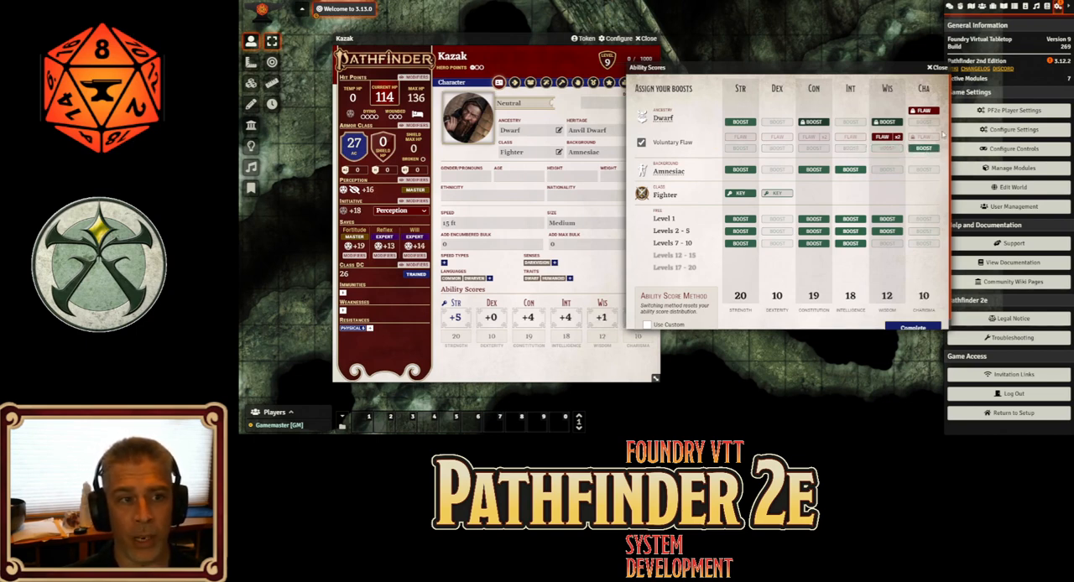
Try Kazak's free Dwarf ancestry boost on Charisma and return it to Strength
{"action": "left_click", "coordinate": [923, 122]}
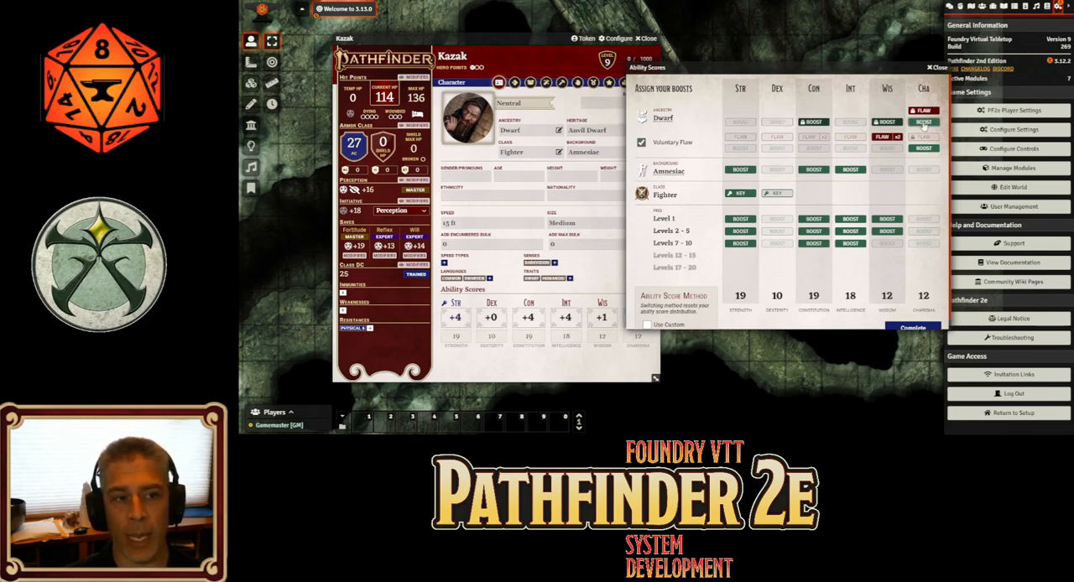
{"action": "left_click", "coordinate": [922, 122]}
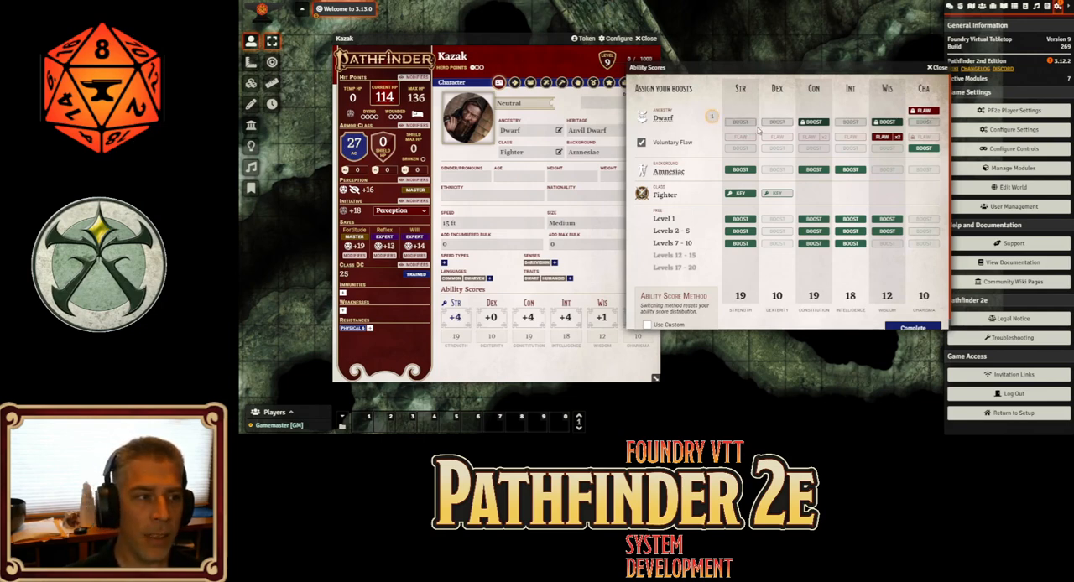
{"action": "left_click", "coordinate": [741, 124]}
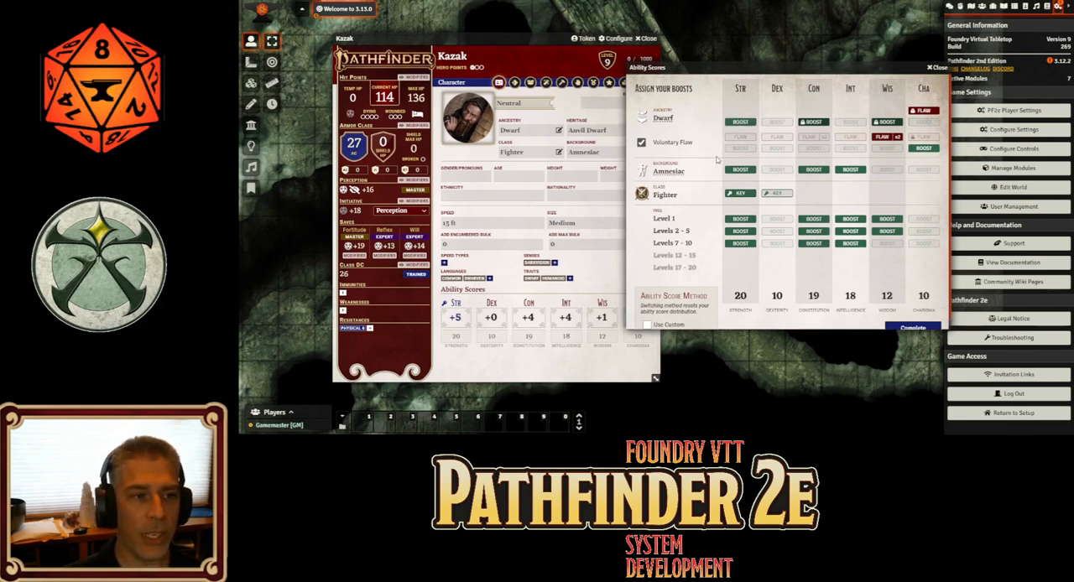
Complete Kazak's ability boosts and close the character sheet
{"action": "left_click", "coordinate": [918, 327]}
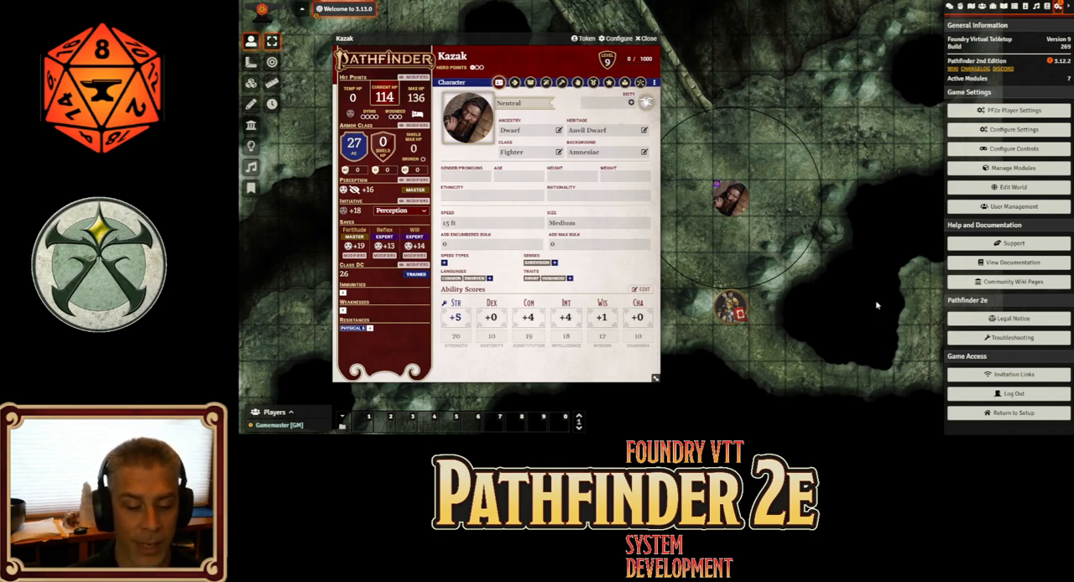
{"action": "left_click", "coordinate": [652, 40]}
Create a new actor of type NPC named "NPC"
{"action": "left_click", "coordinate": [982, 7]}
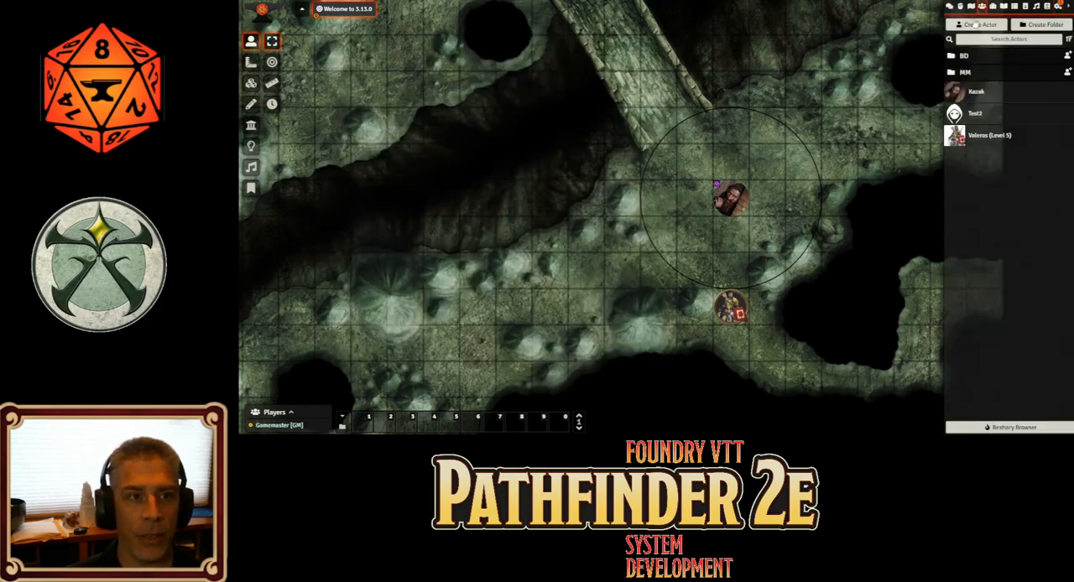
{"action": "left_click", "coordinate": [978, 26]}
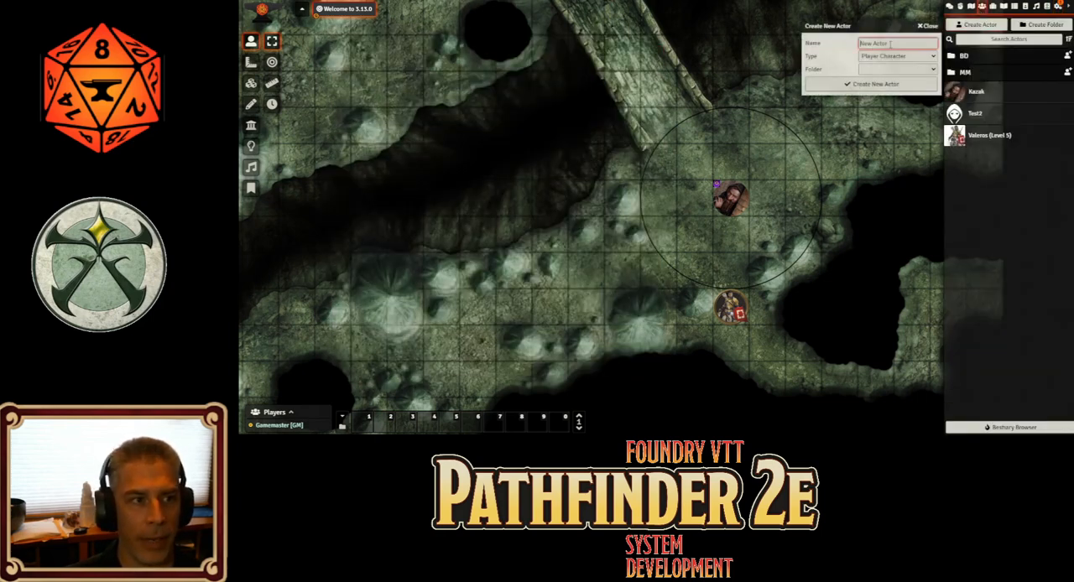
{"action": "type", "text": "NPC"}
{"action": "key", "text": "Tab"}
{"action": "key", "text": "n"}
{"action": "left_click", "coordinate": [878, 86]}
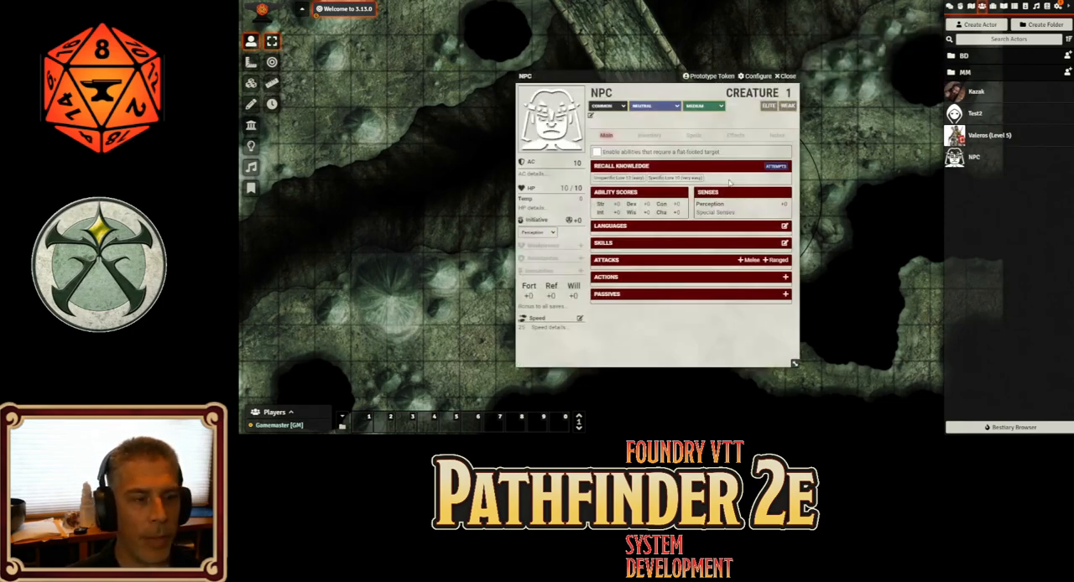
Set the NPC's creature level to 5, Strength to +4 and Dexterity to +5
{"action": "left_click", "coordinate": [787, 93]}
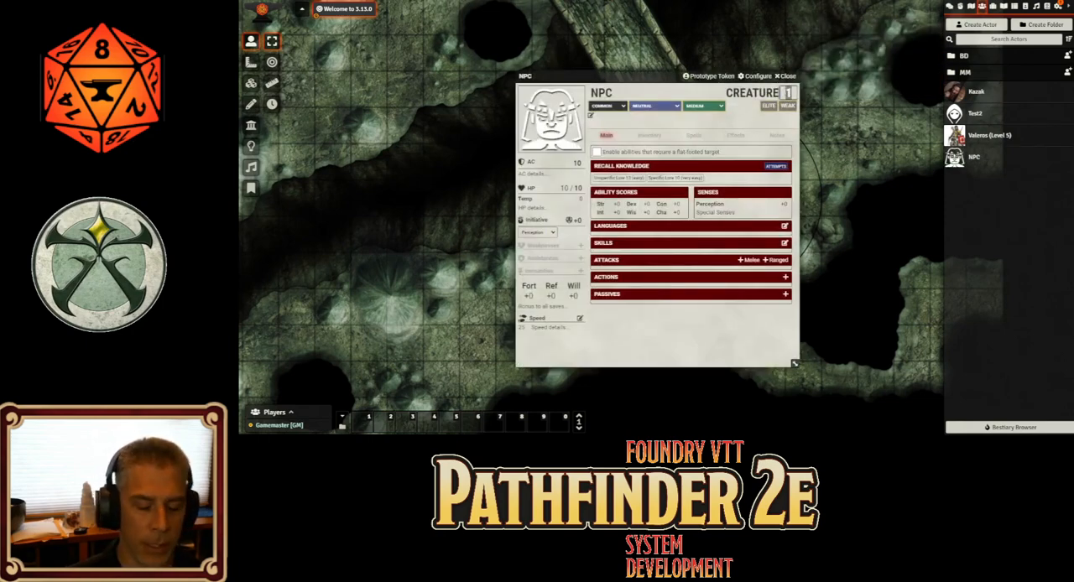
{"action": "type", "text": "5"}
{"action": "key", "text": "Tab"}
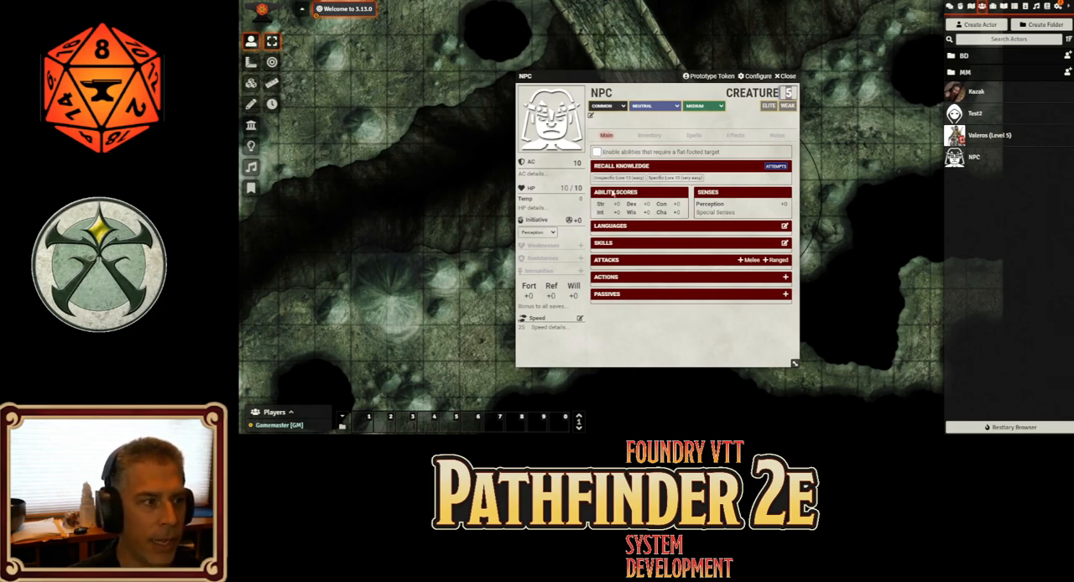
{"action": "key", "text": "Tab"}
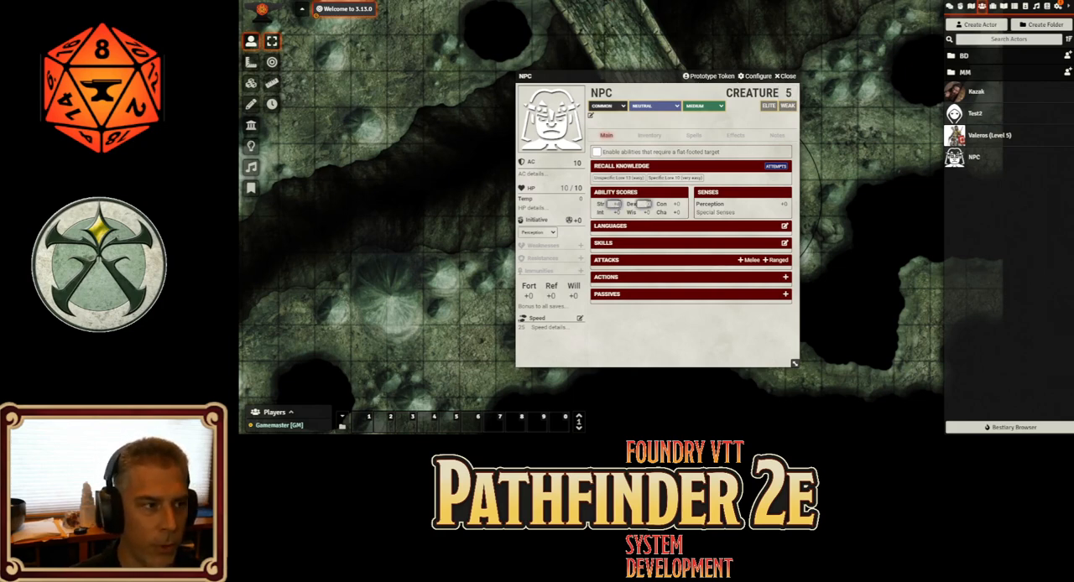
{"action": "type", "text": "5"}
{"action": "key", "text": "Tab"}
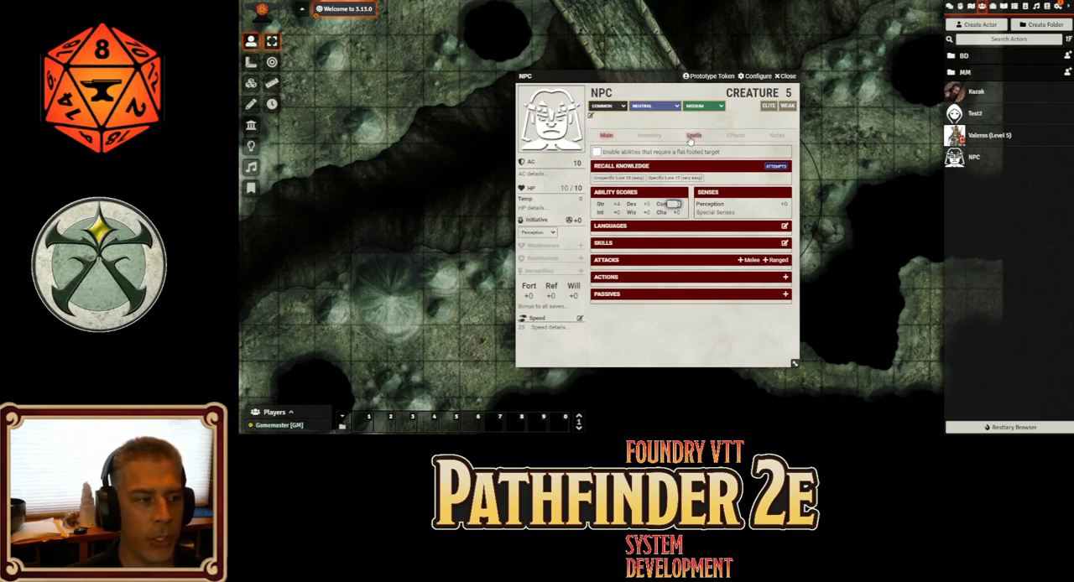
Find the Shortsword with a quick search and add it to the NPC's inventory
{"action": "left_click", "coordinate": [648, 135]}
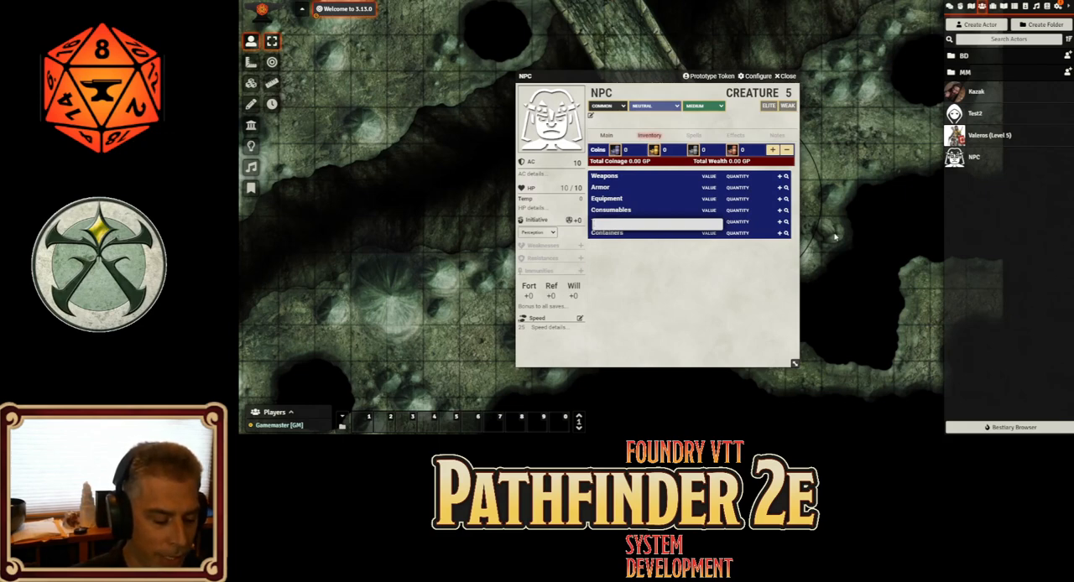
{"action": "type", "text": "sh"}
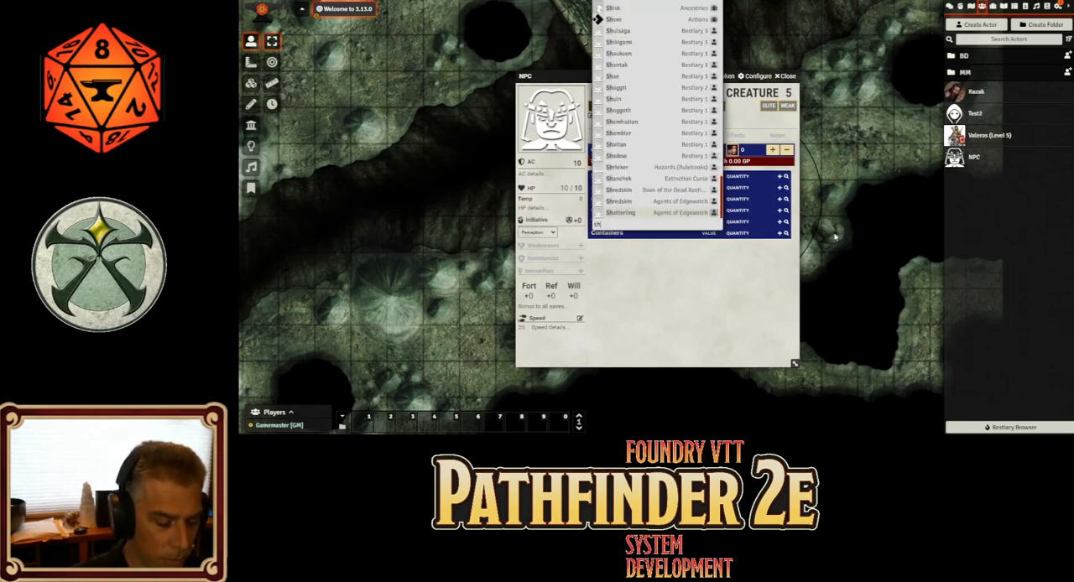
{"action": "type", "text": "ortsw"}
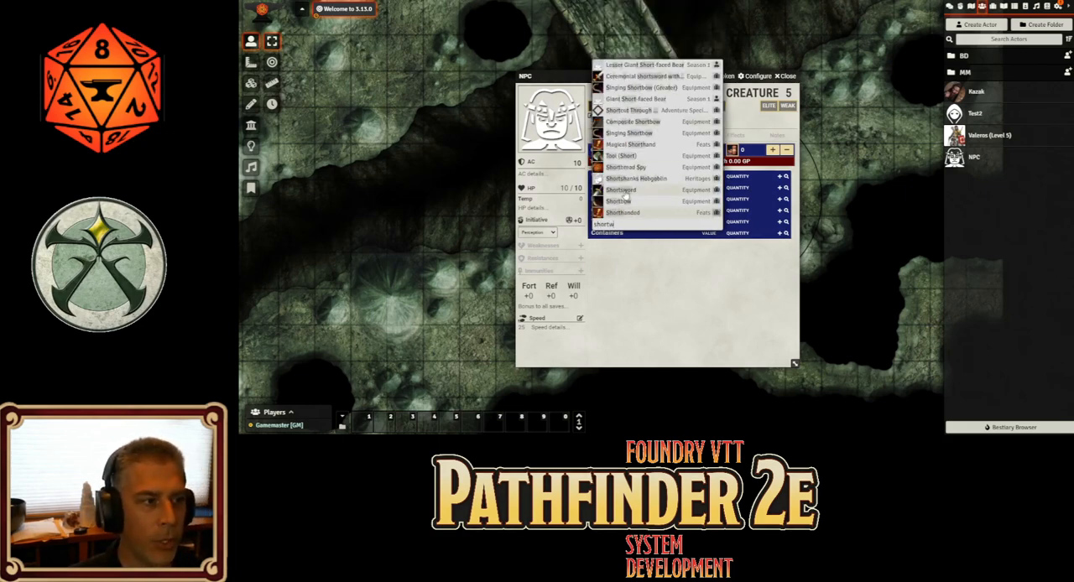
{"action": "left_click", "coordinate": [625, 190]}
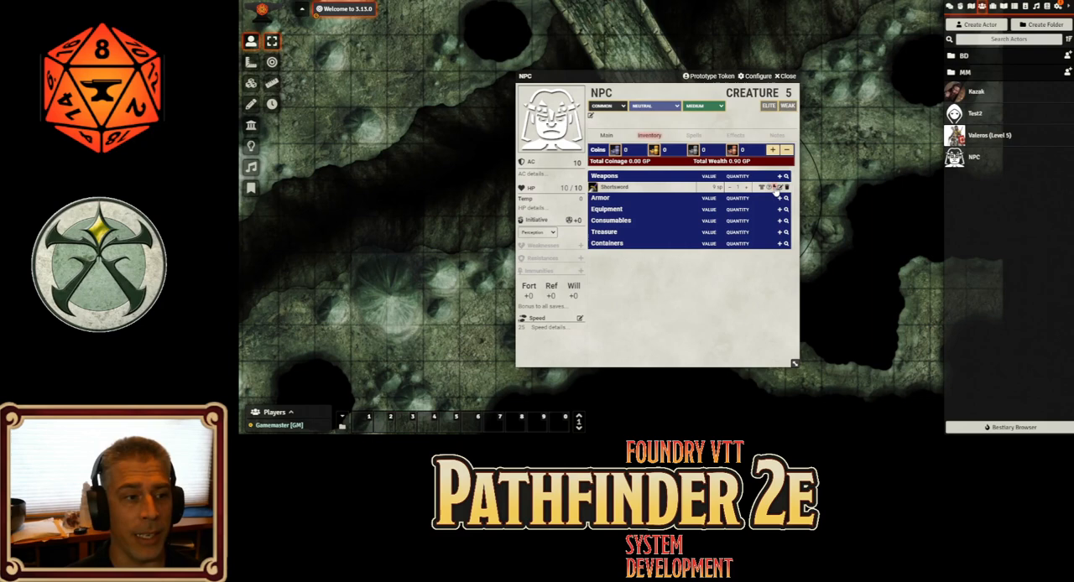
Generate an NPC attack from the Shortsword, expand the weapon's description and show the NPC's attacks
{"action": "left_click", "coordinate": [607, 190]}
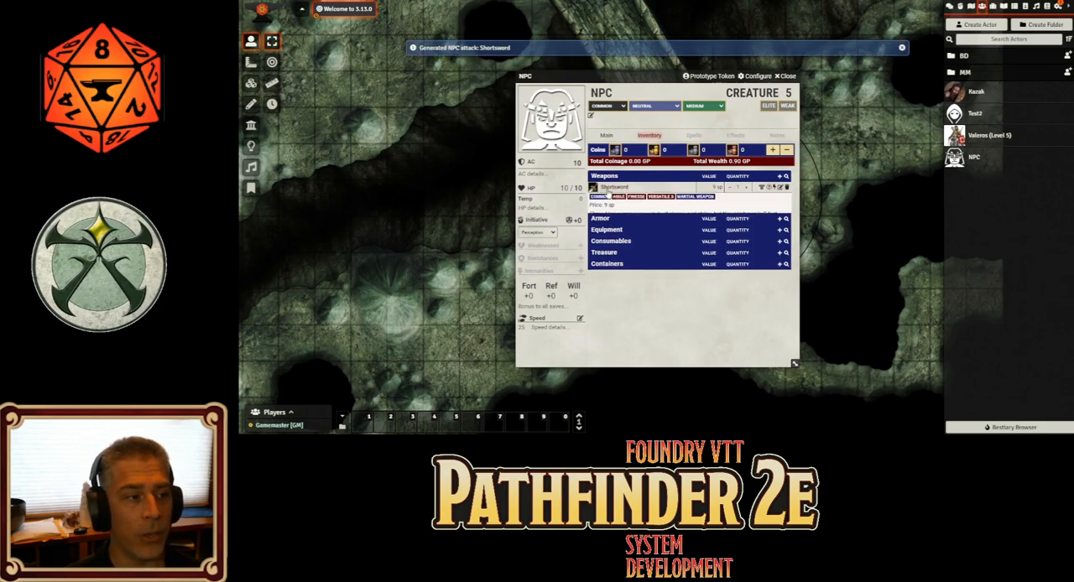
{"action": "left_click", "coordinate": [606, 136]}
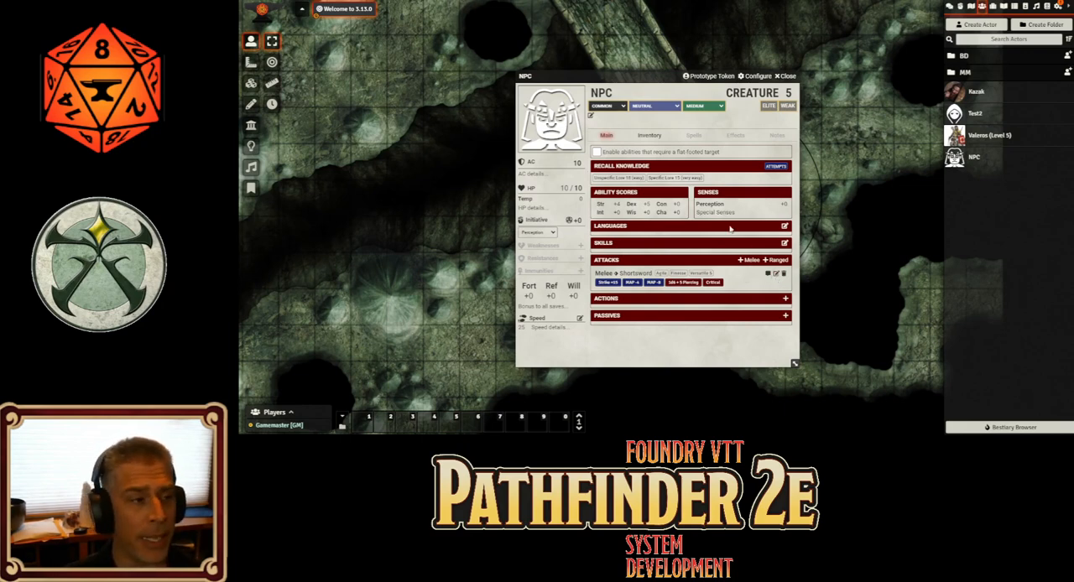
Give the NPC's Shortsword a Weapon Potency (+1) rune and a Striking rune
{"action": "left_click", "coordinate": [655, 141]}
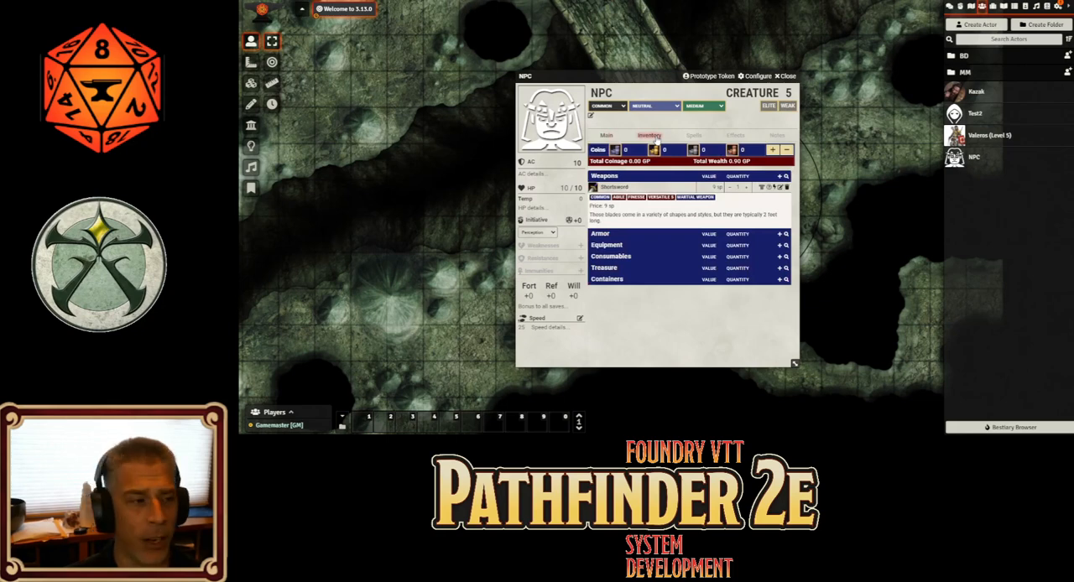
{"action": "left_click", "coordinate": [774, 186]}
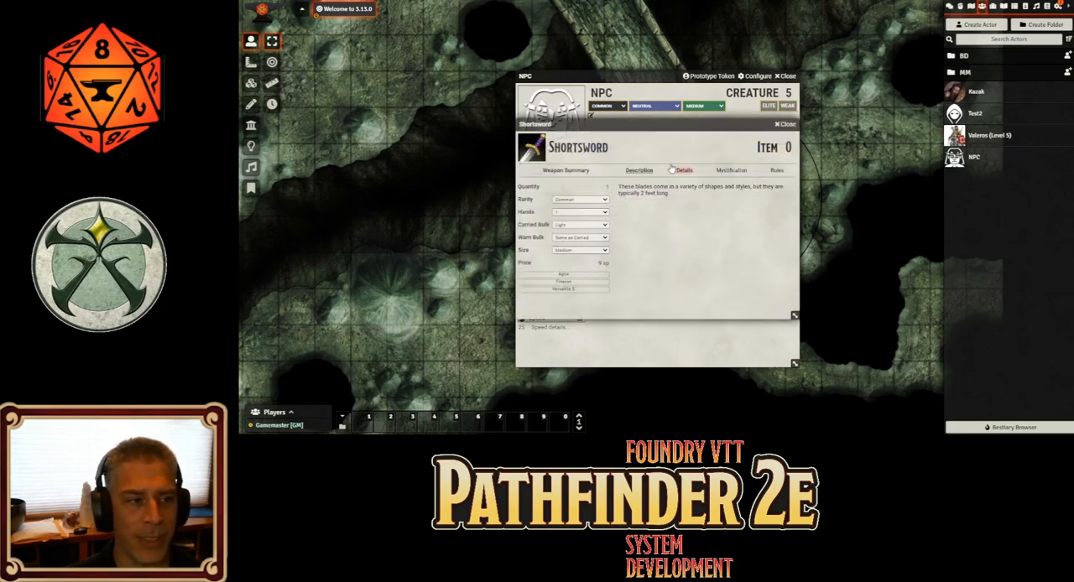
{"action": "left_click", "coordinate": [672, 170]}
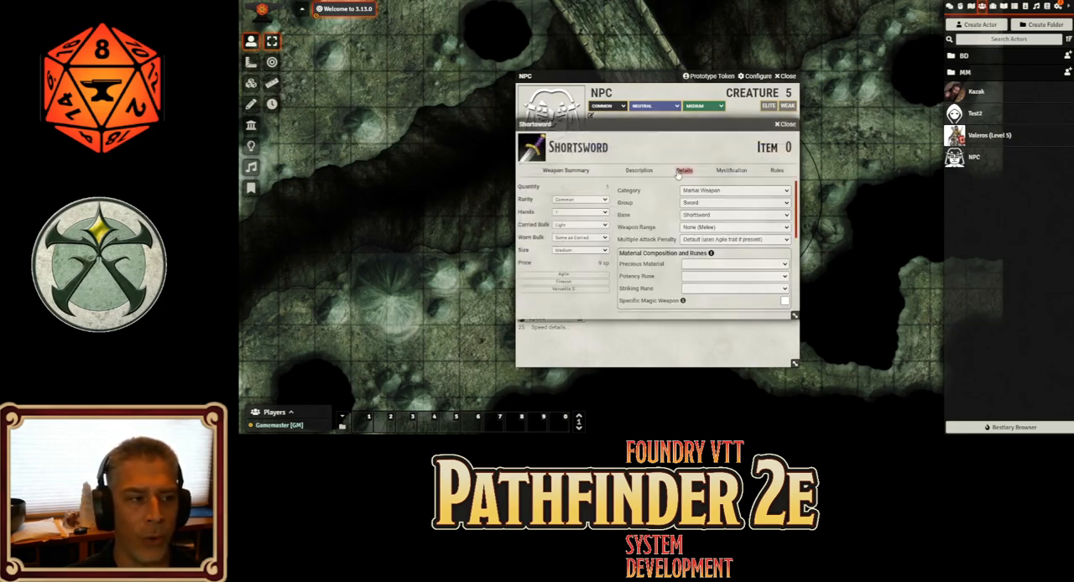
{"action": "left_click", "coordinate": [714, 294]}
{"action": "left_click", "coordinate": [707, 290]}
{"action": "left_click", "coordinate": [707, 305]}
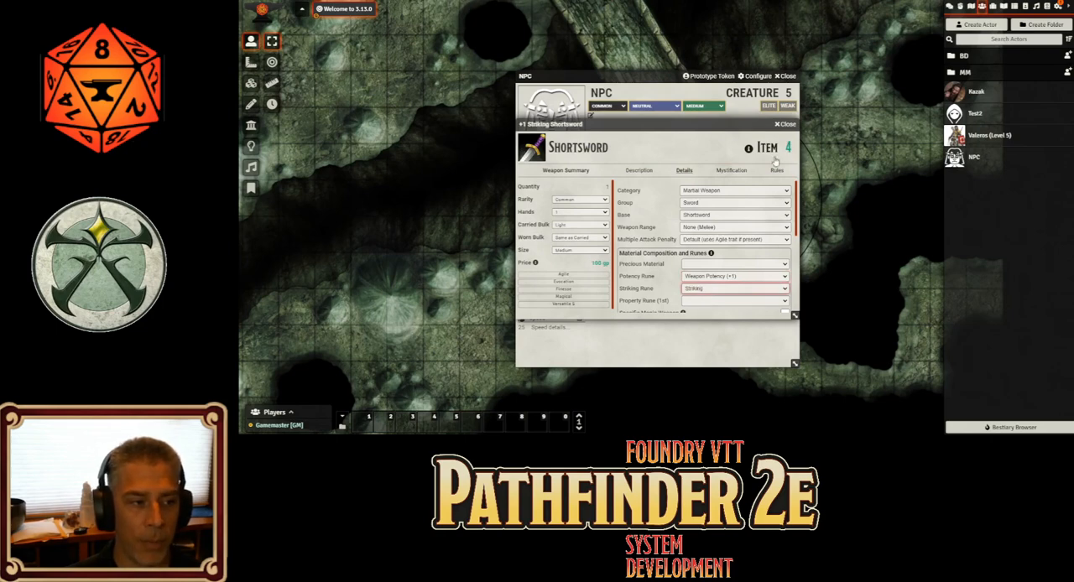
{"action": "left_click", "coordinate": [789, 123]}
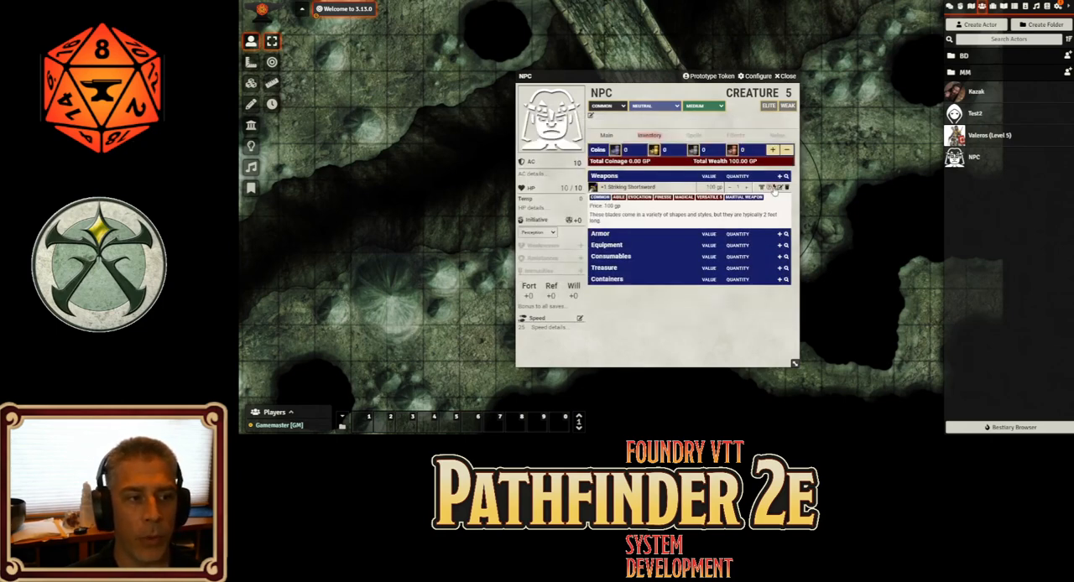
Regenerate the NPC attack from the +1 Striking Shortsword, replacing the existing one, and show the NPC's attacks
{"action": "left_click", "coordinate": [775, 188]}
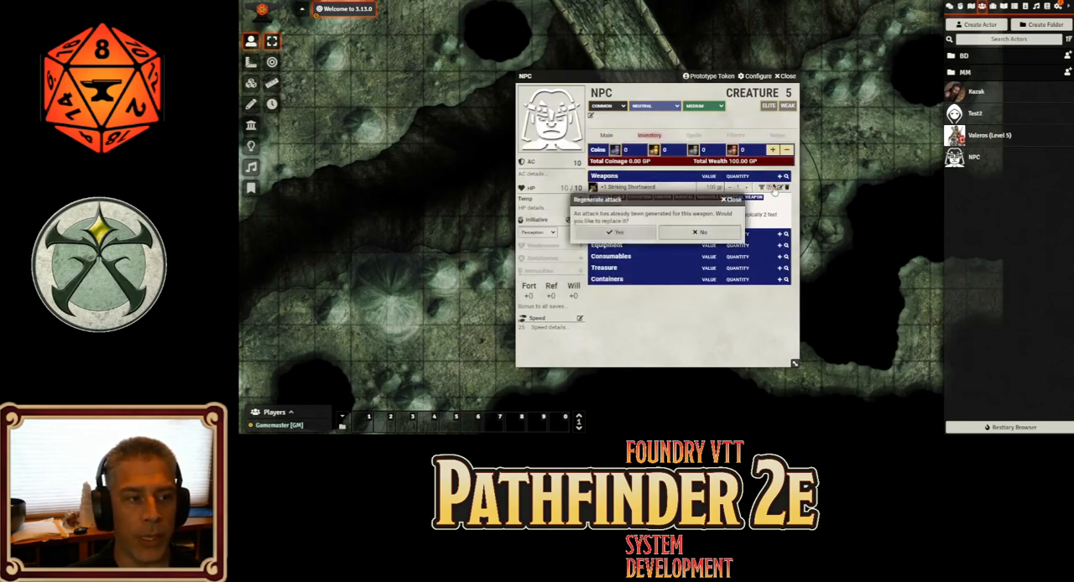
{"action": "left_click", "coordinate": [622, 239]}
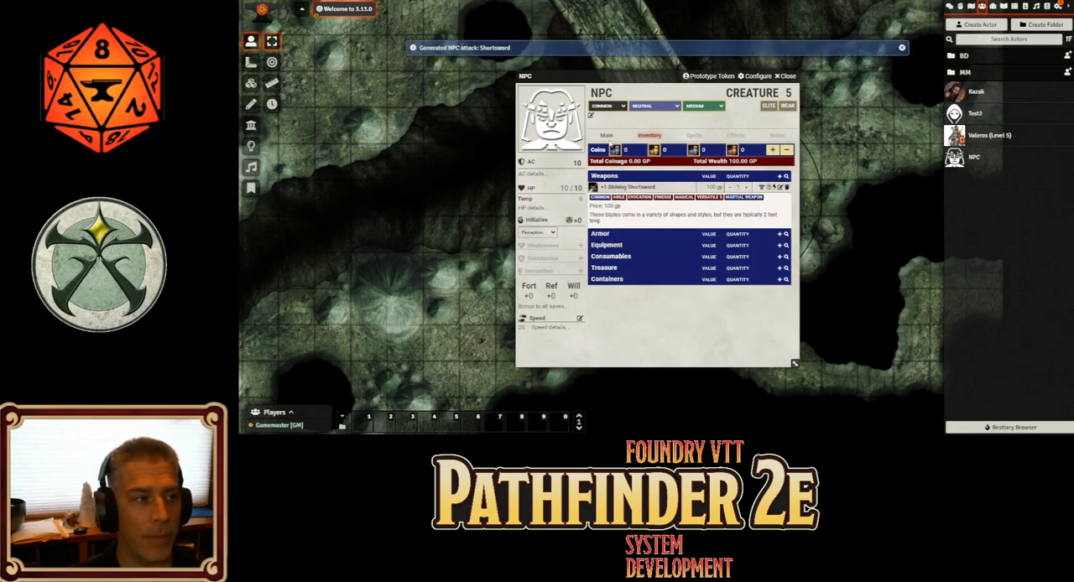
{"action": "left_click", "coordinate": [604, 136]}
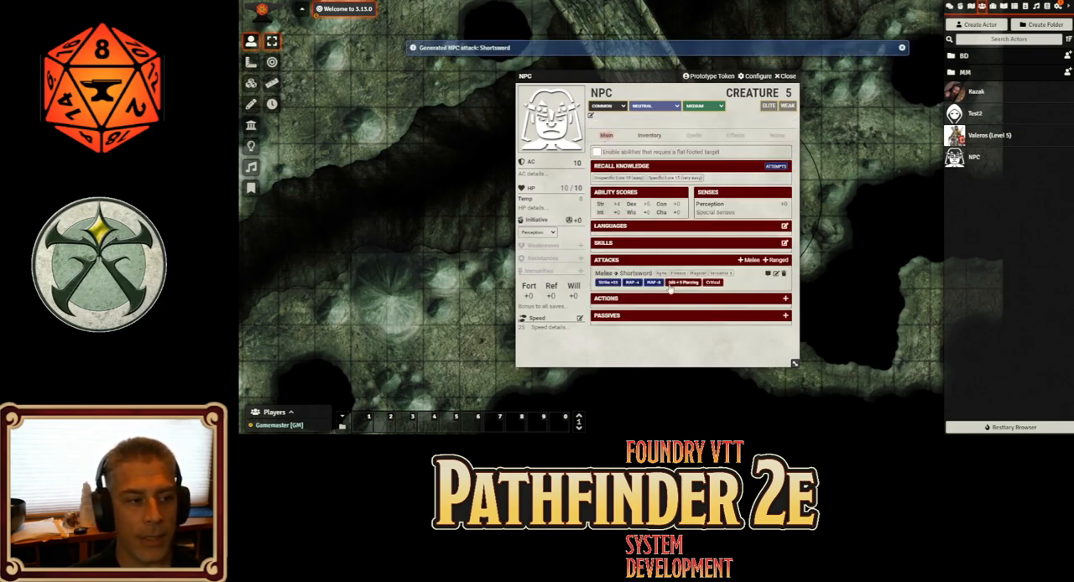
Regenerate the Shortsword attack once more from the runed weapon in the NPC's inventory, replacing the previous version, and show the NPC's attacks
{"action": "left_click", "coordinate": [659, 139]}
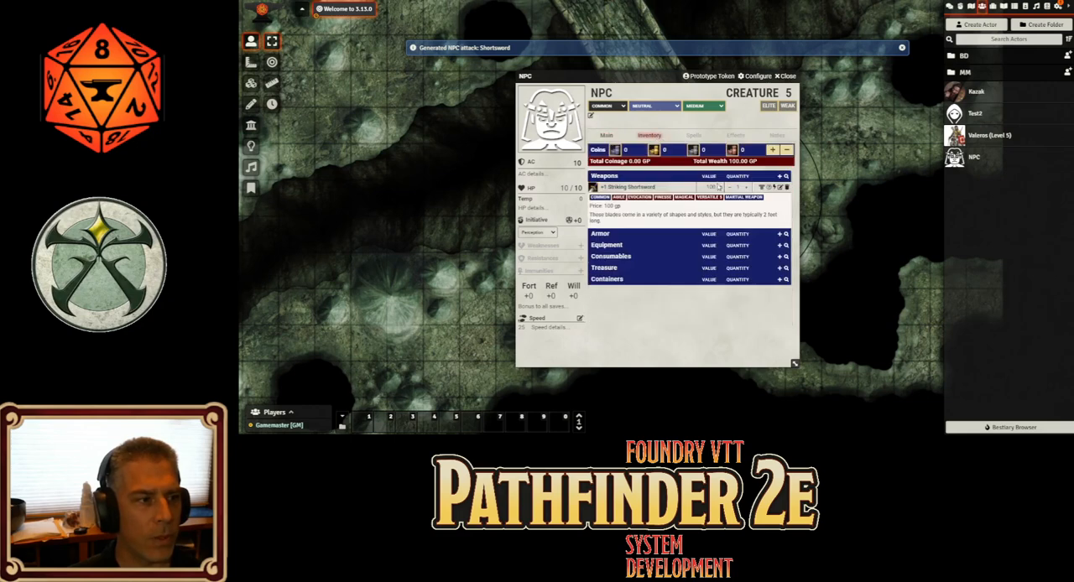
{"action": "left_click", "coordinate": [771, 189]}
{"action": "left_click", "coordinate": [626, 234]}
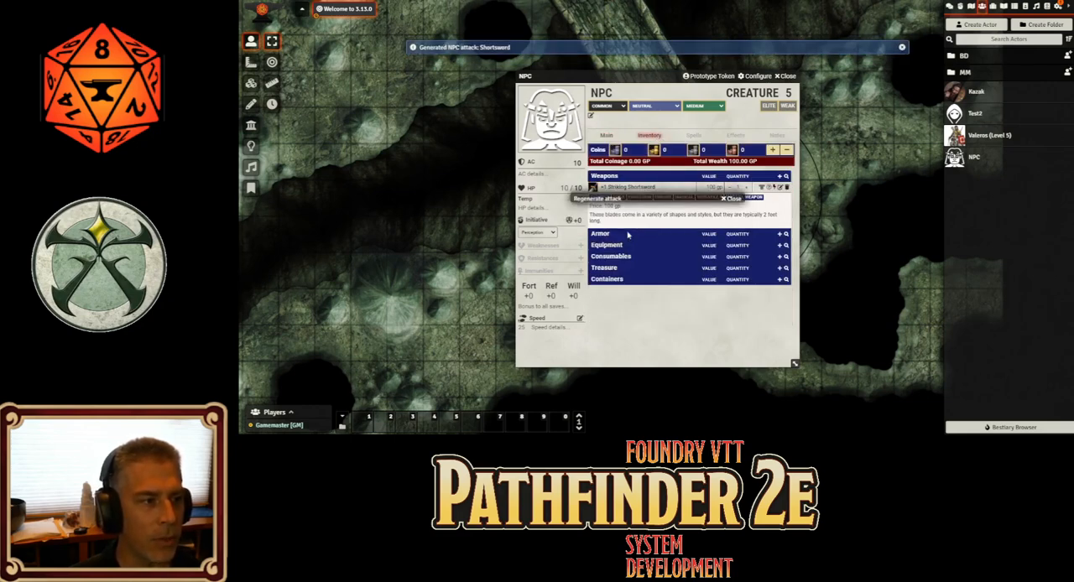
{"action": "left_click", "coordinate": [605, 136]}
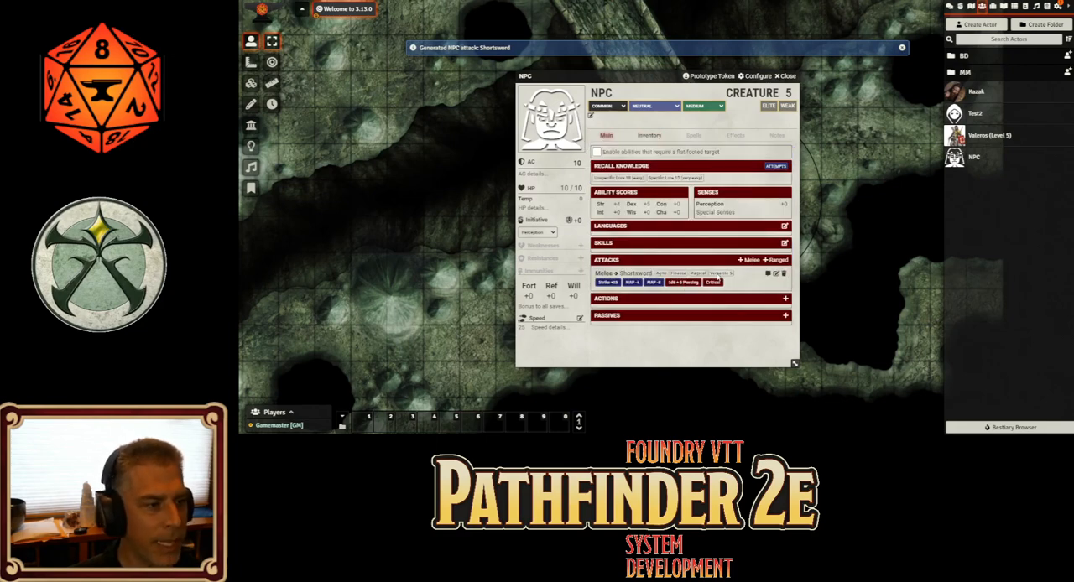
Delete the NPC's Shortsword attack, generate a fresh one from the +1 Striking Shortsword and show the NPC's attacks
{"action": "left_click", "coordinate": [784, 273]}
{"action": "left_click", "coordinate": [627, 236]}
{"action": "left_click", "coordinate": [650, 136]}
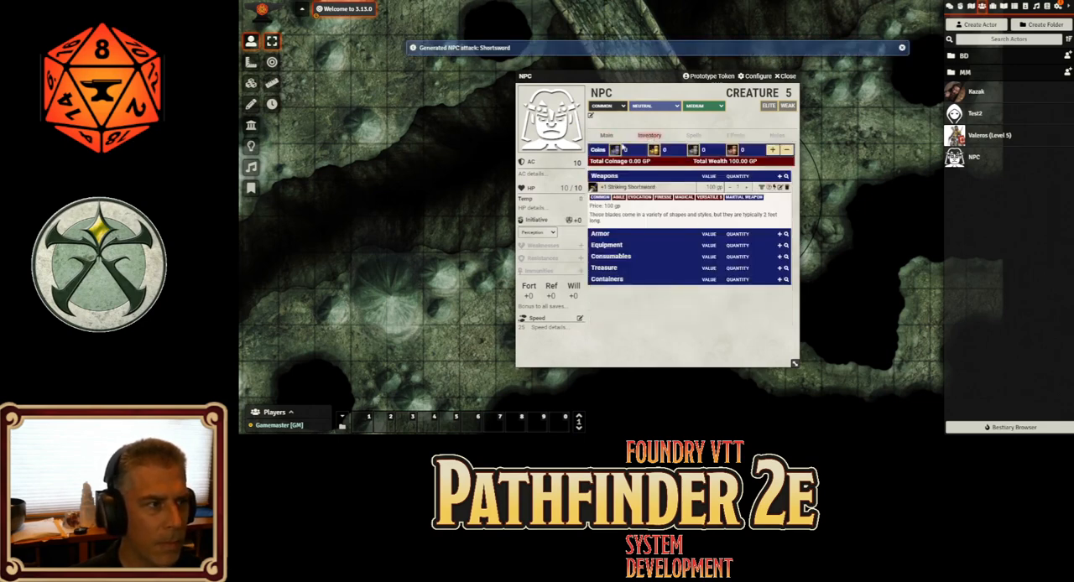
{"action": "left_click", "coordinate": [605, 136]}
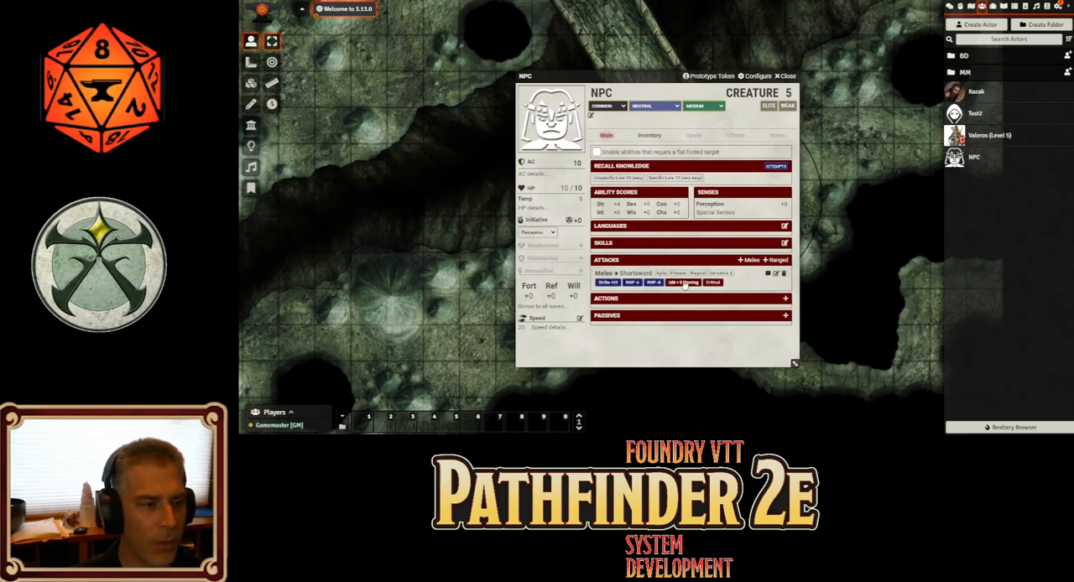
Review the +1 Striking Shortsword's description in the NPC's inventory, and return to the NPC's attacks
{"action": "left_click", "coordinate": [649, 135]}
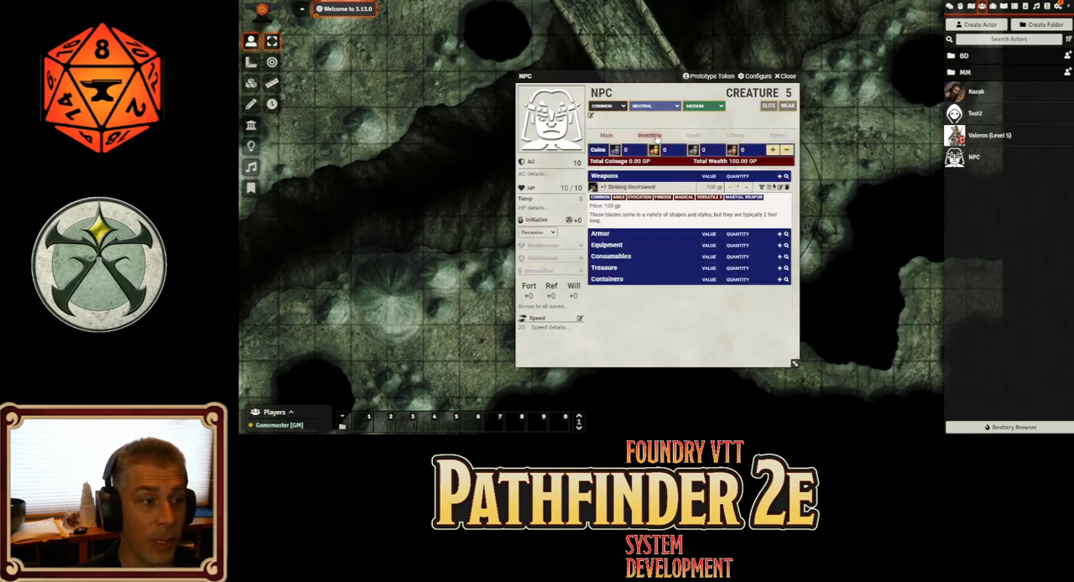
{"action": "left_click", "coordinate": [644, 189]}
{"action": "left_click", "coordinate": [643, 189]}
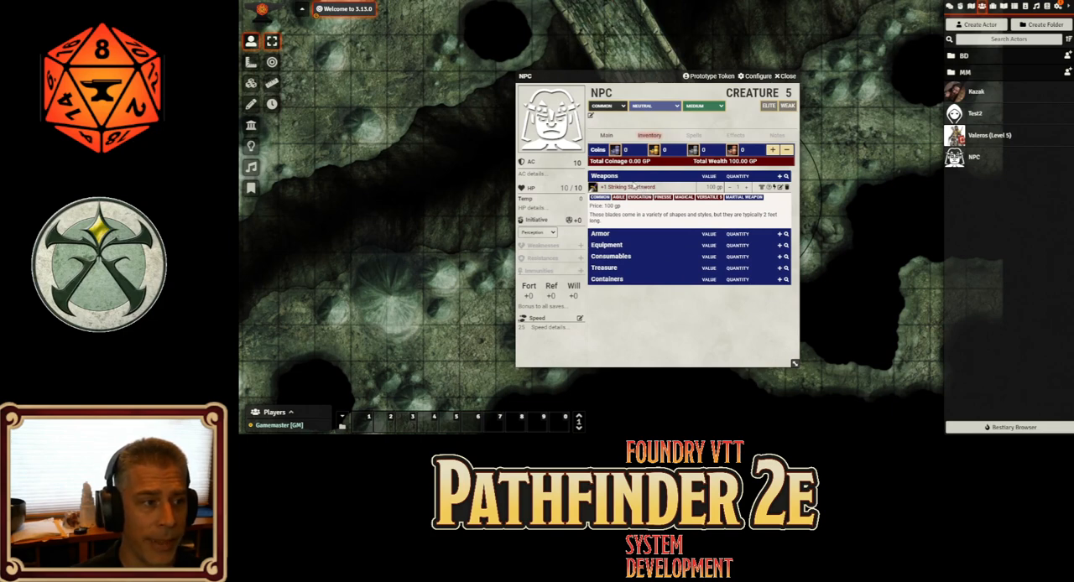
{"action": "mouse_move", "coordinate": [684, 203]}
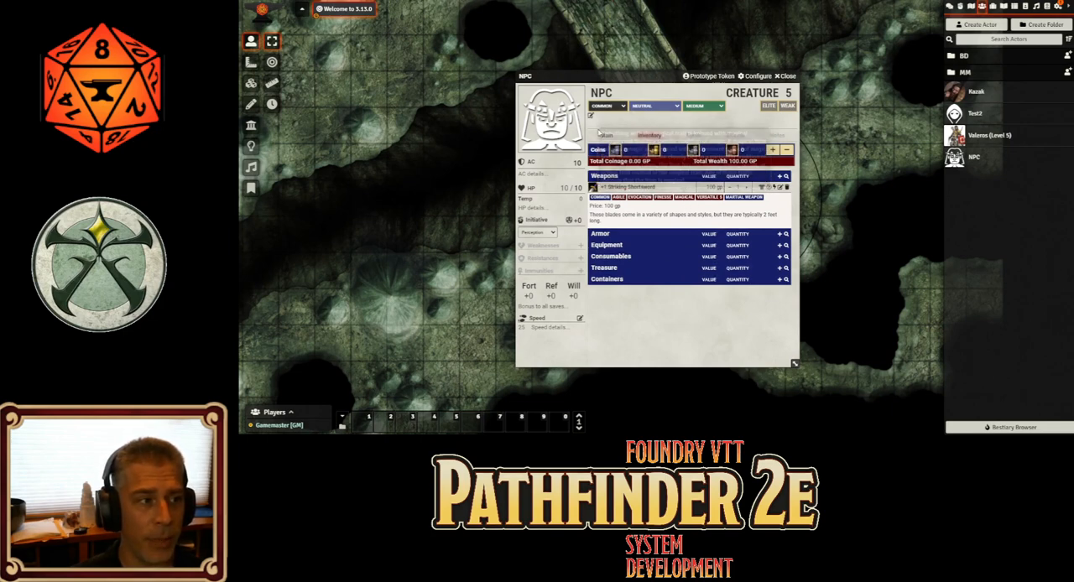
{"action": "left_click", "coordinate": [606, 135]}
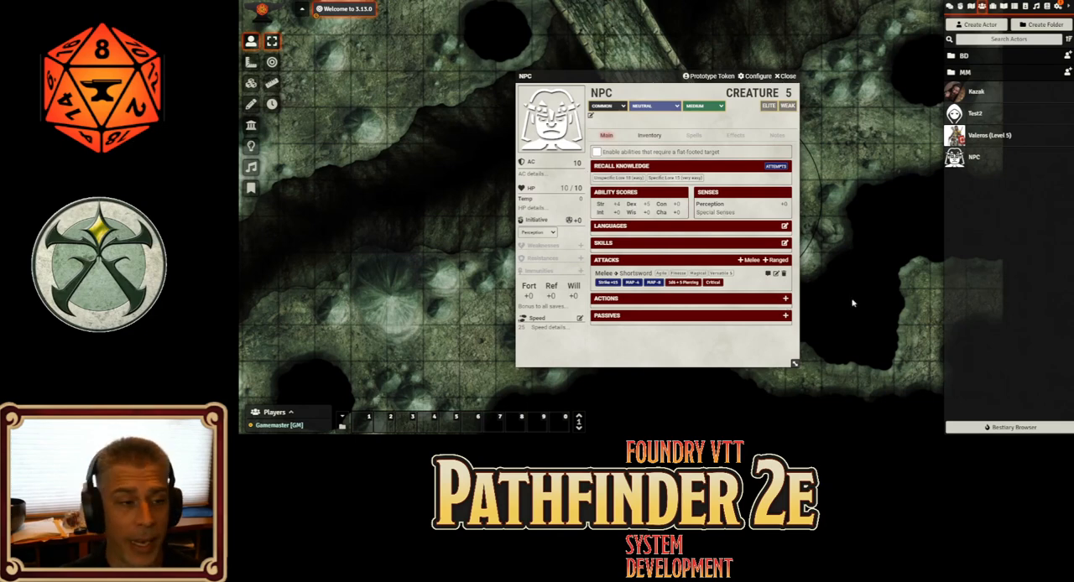
Examine the attack modifier, damage and traits in the generated Shortsword attack's details, and close the attack and NPC sheets
{"action": "left_click", "coordinate": [774, 275]}
{"action": "left_click", "coordinate": [663, 170]}
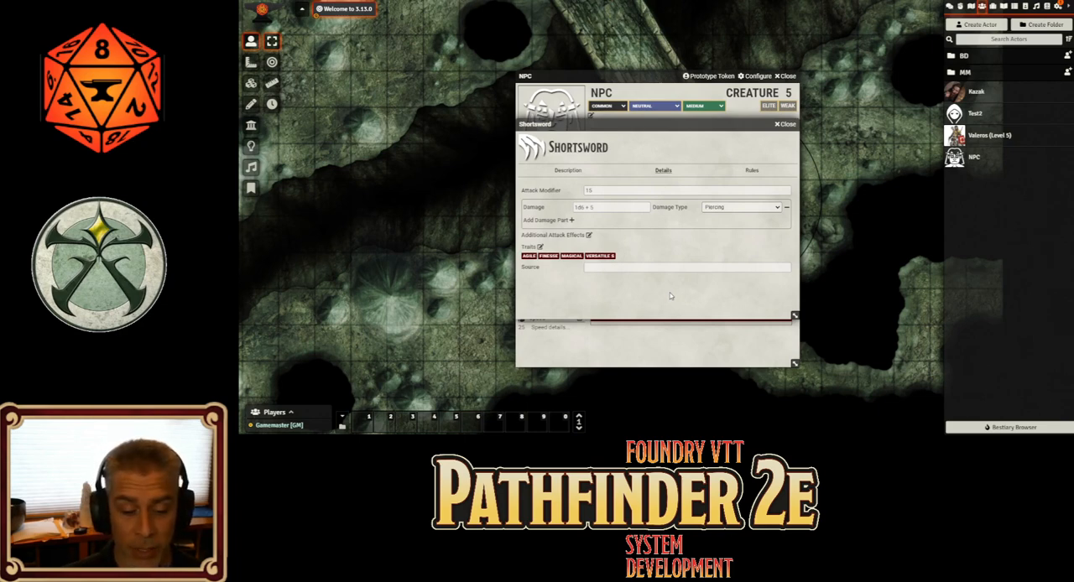
{"action": "left_click", "coordinate": [786, 124]}
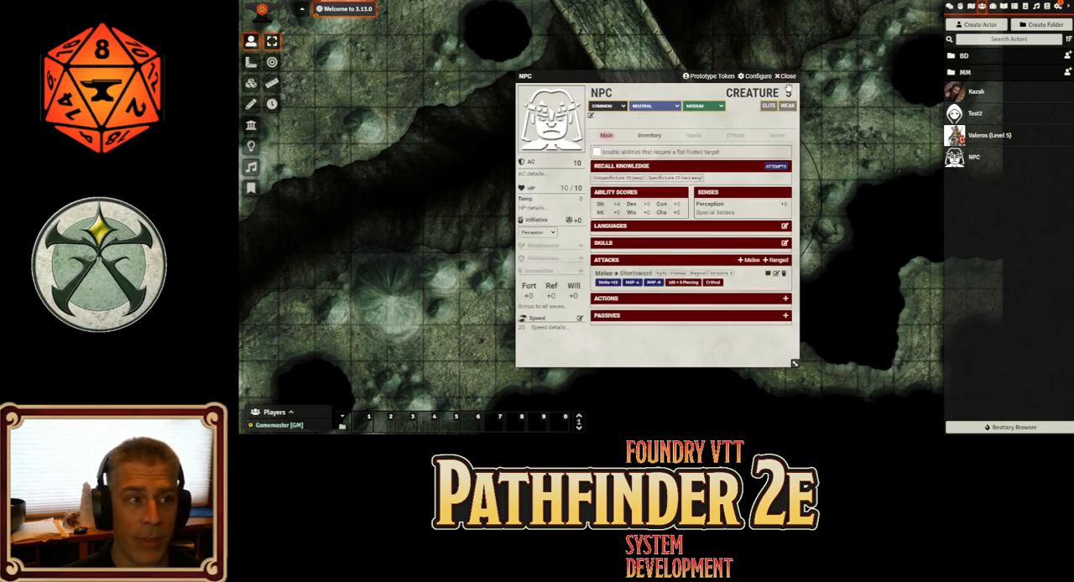
{"action": "left_click", "coordinate": [786, 76]}
Open the Dark Archive Bestiary compendium to view its contents, and close it
{"action": "left_click", "coordinate": [1047, 6]}
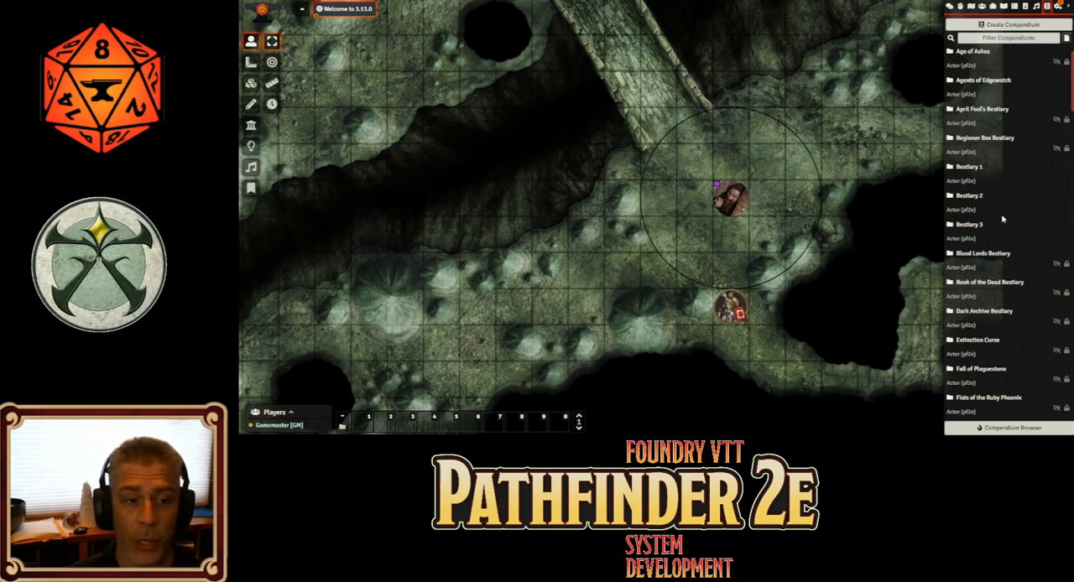
{"action": "scroll", "coordinate": [1012, 244], "scroll_direction": "down", "scroll_amount": 1}
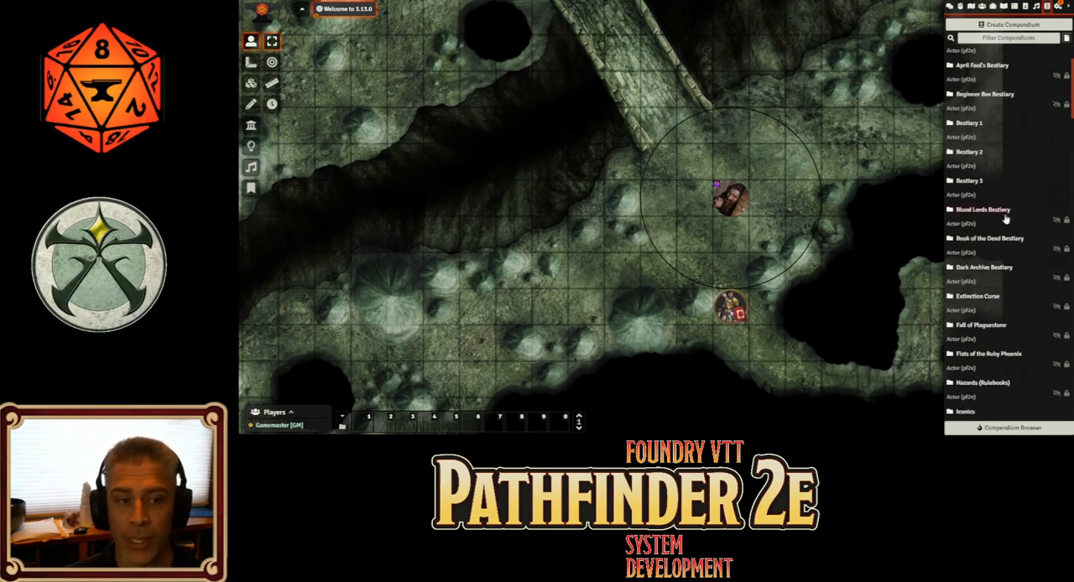
{"action": "left_click", "coordinate": [995, 268]}
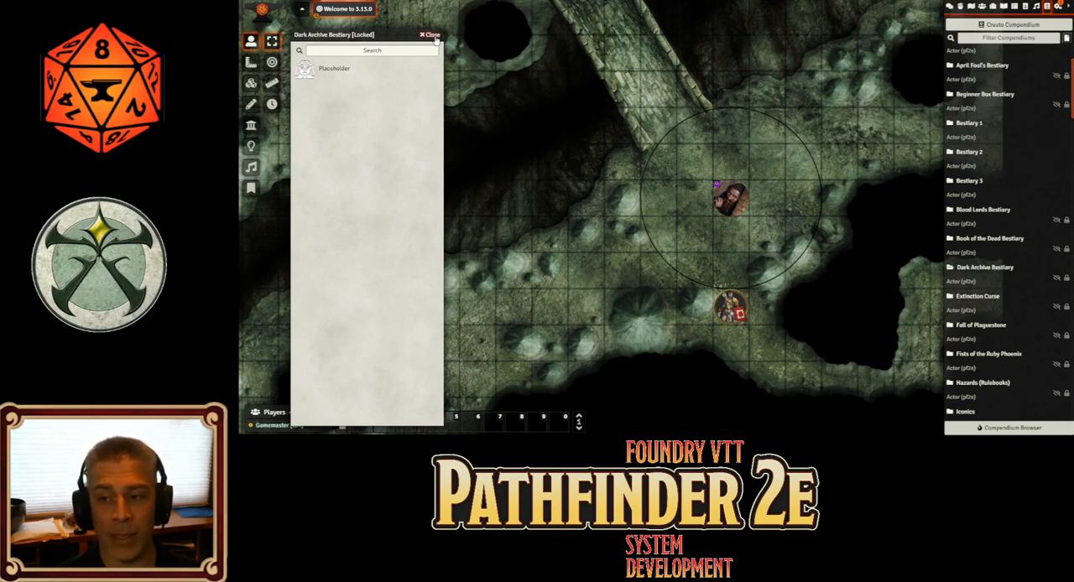
{"action": "left_click", "coordinate": [431, 35]}
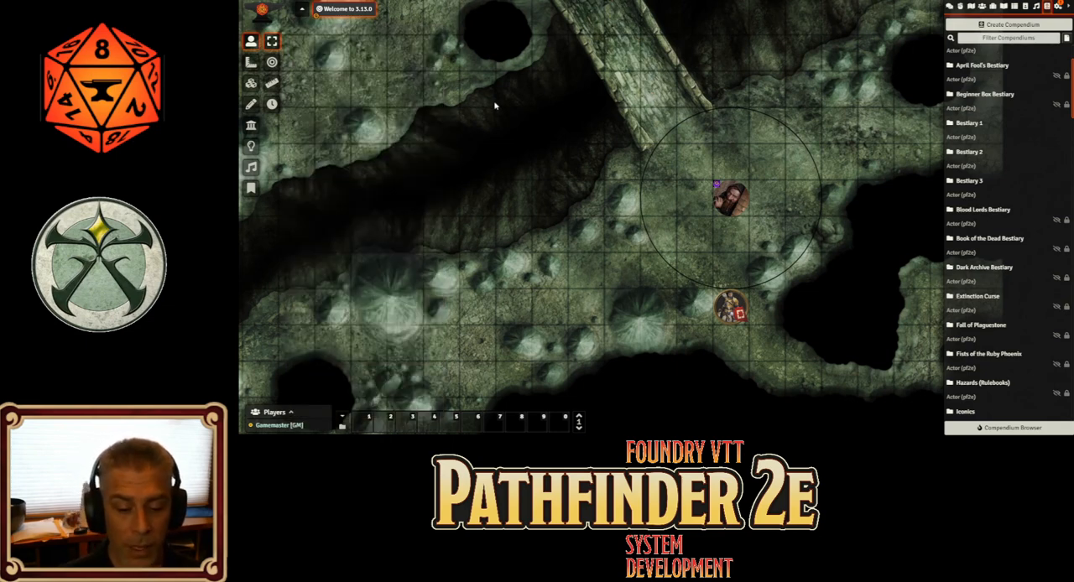
Open the Season 1 actor compendium, browse its list of creatures and hazards, and close it
{"action": "scroll", "coordinate": [995, 262], "scroll_direction": "down", "scroll_amount": 10}
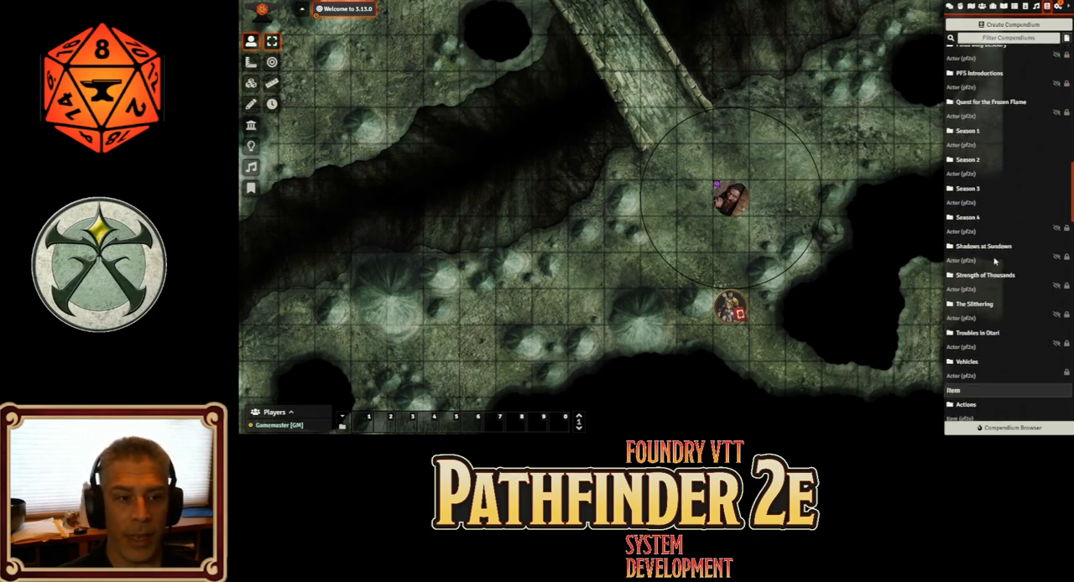
{"action": "left_click", "coordinate": [969, 132]}
{"action": "scroll", "coordinate": [342, 143], "scroll_direction": "down", "scroll_amount": 5}
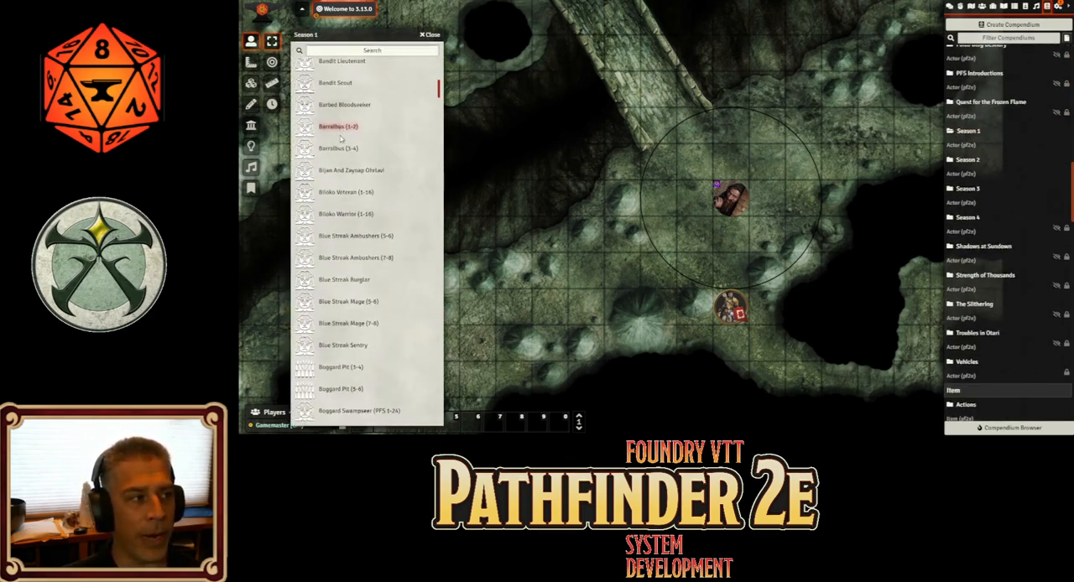
{"action": "scroll", "coordinate": [342, 145], "scroll_direction": "down", "scroll_amount": 10}
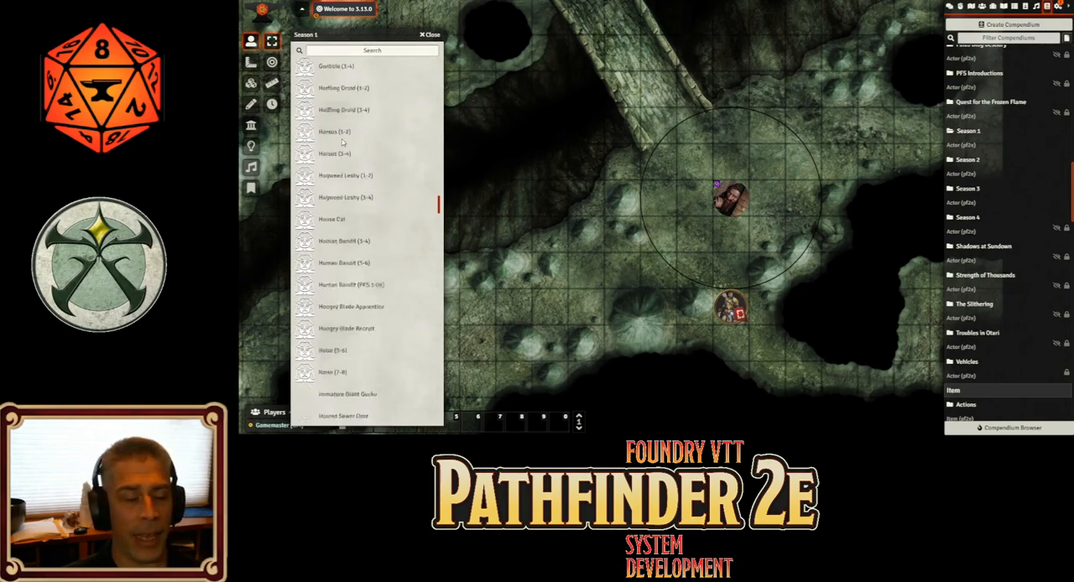
{"action": "scroll", "coordinate": [343, 146], "scroll_direction": "down", "scroll_amount": 15}
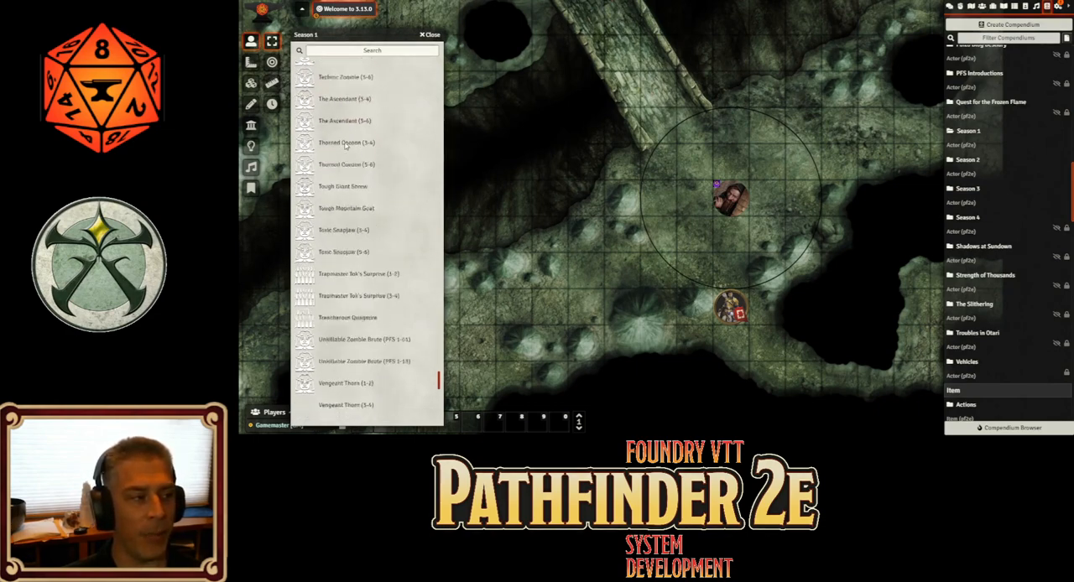
{"action": "left_click", "coordinate": [429, 34]}
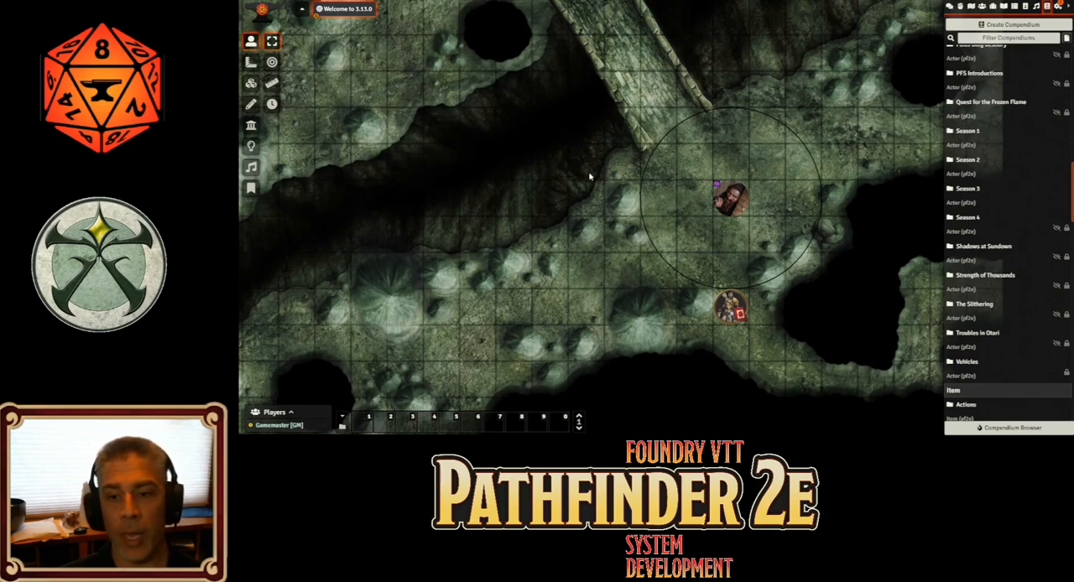